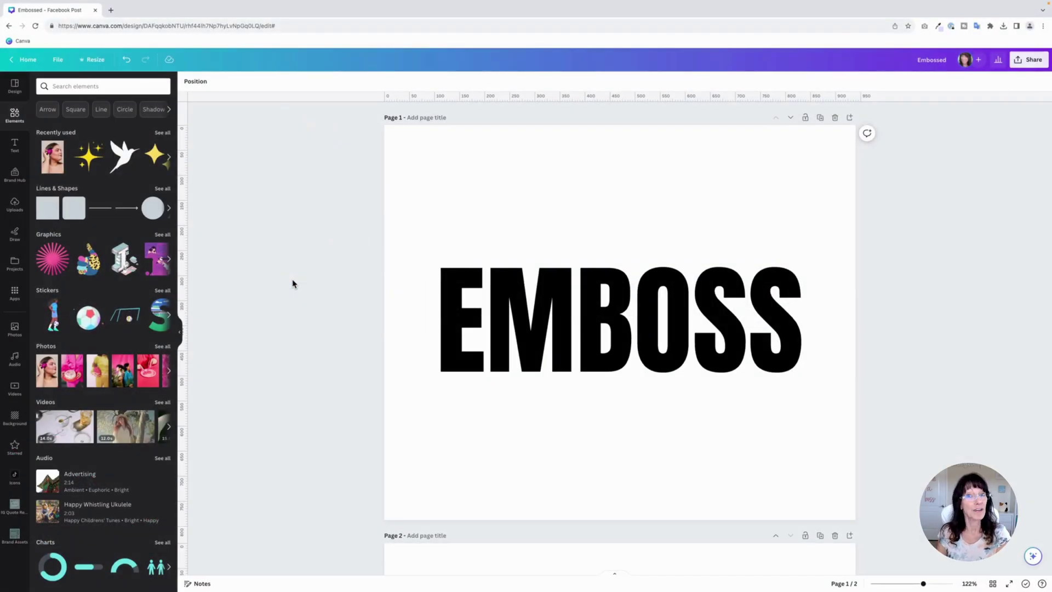
Make the EMBOSS text brand teal
{"action": "left_click", "coordinate": [603, 313]}
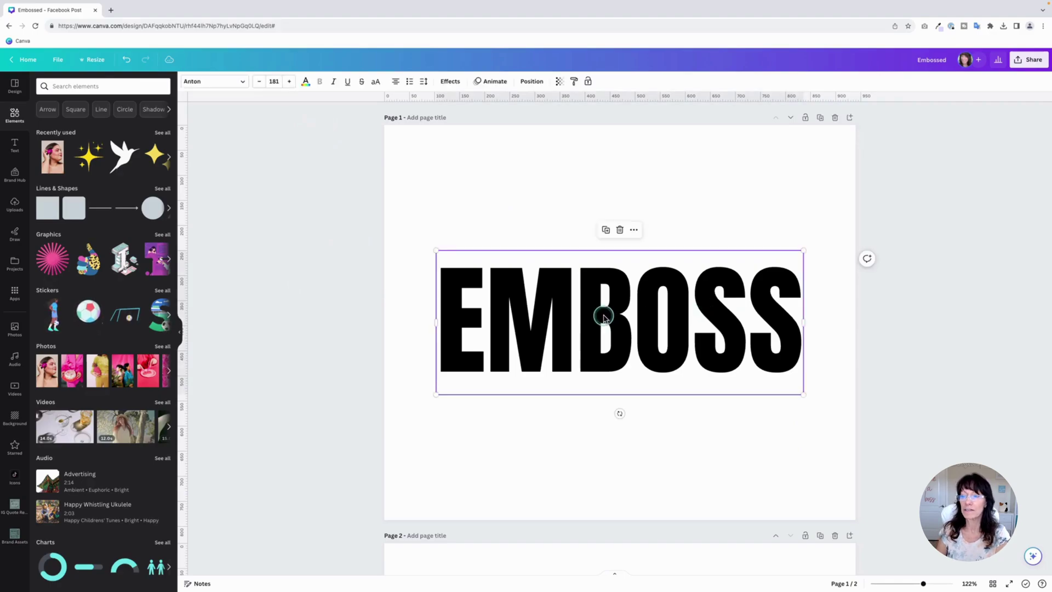
{"action": "left_click", "coordinate": [306, 81]}
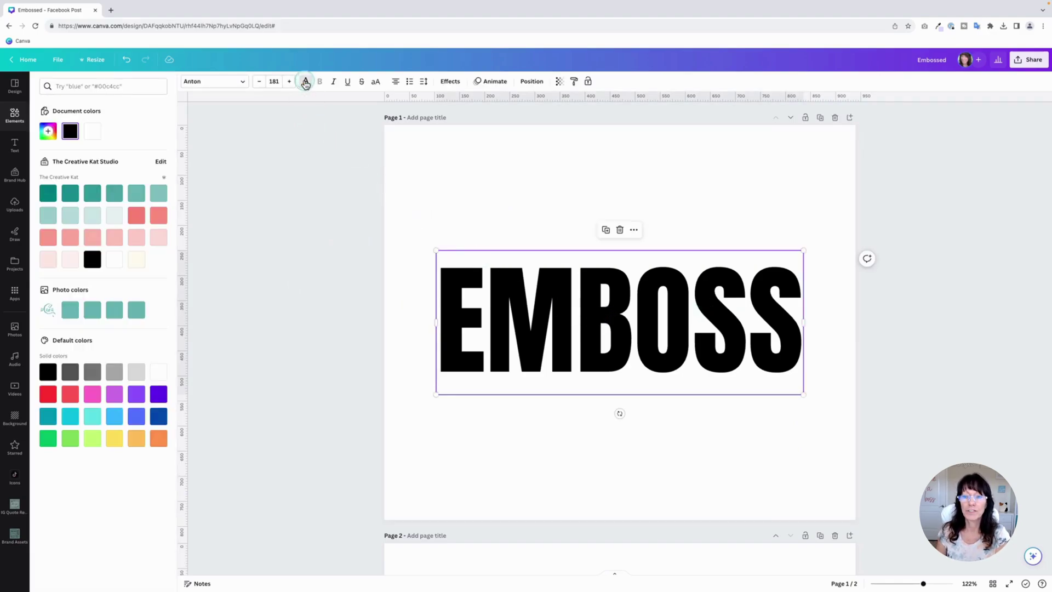
{"action": "left_click", "coordinate": [136, 195]}
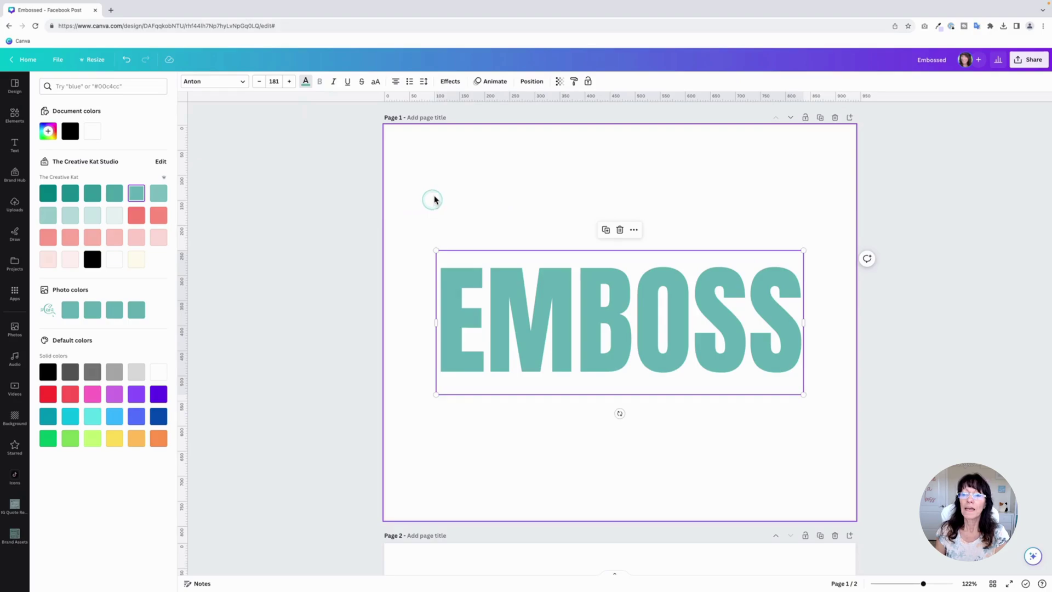
Add a black Shadow effect with offset 20, blur 20 and transparency 70
{"action": "left_click", "coordinate": [450, 82]}
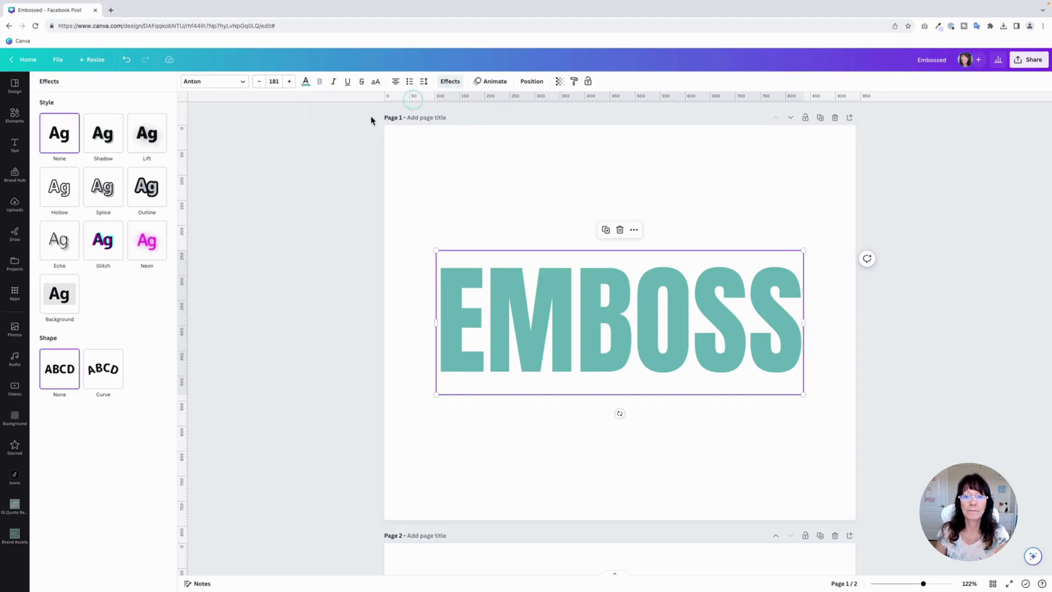
{"action": "left_click", "coordinate": [107, 149]}
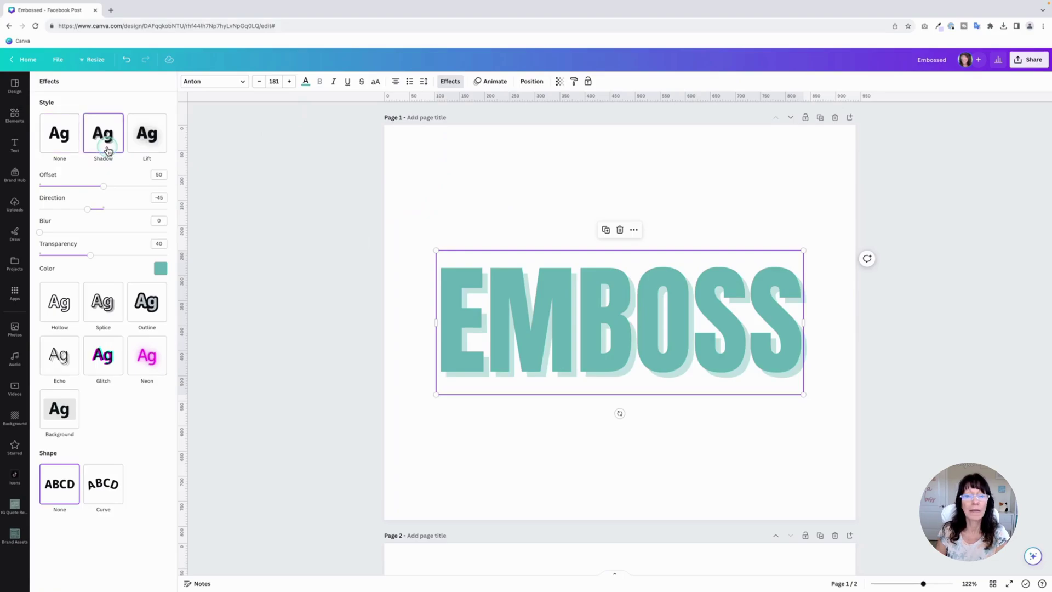
{"action": "left_click", "coordinate": [163, 176]}
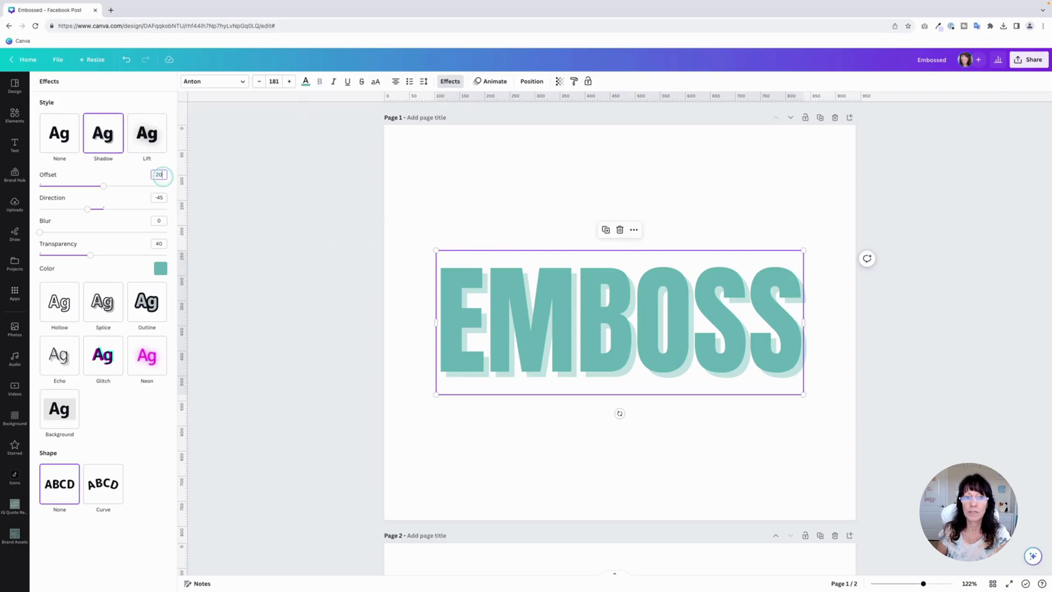
{"action": "left_click", "coordinate": [164, 200]}
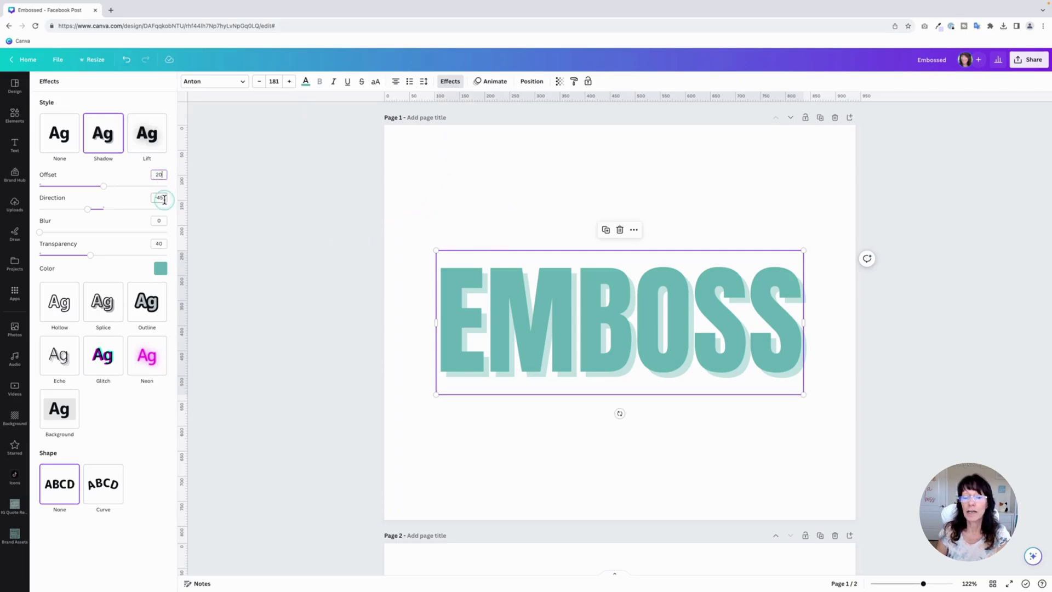
{"action": "left_click", "coordinate": [163, 219]}
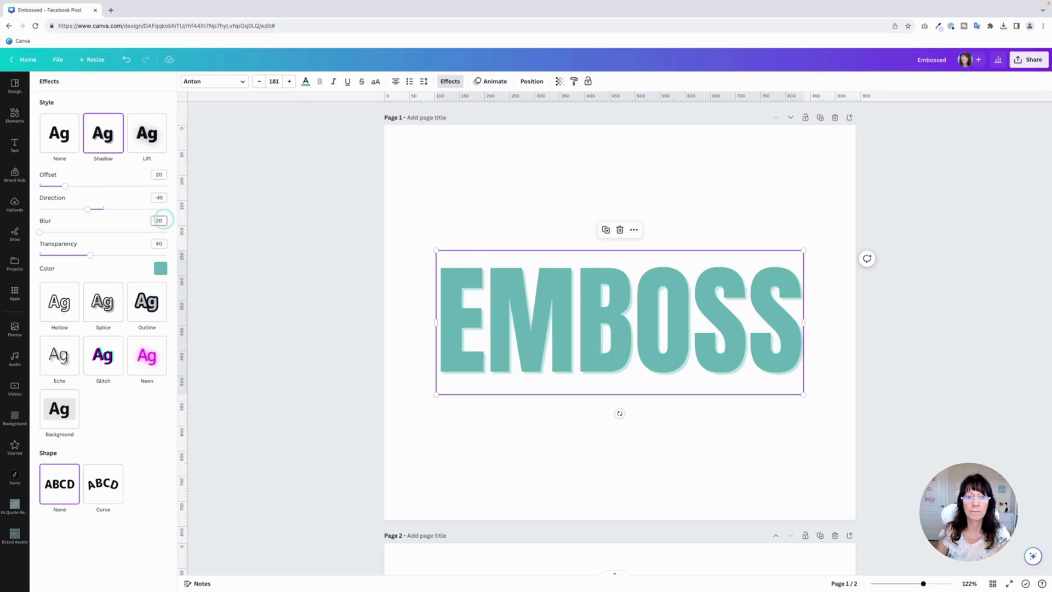
{"action": "type", "text": "20"}
{"action": "left_click", "coordinate": [163, 243]}
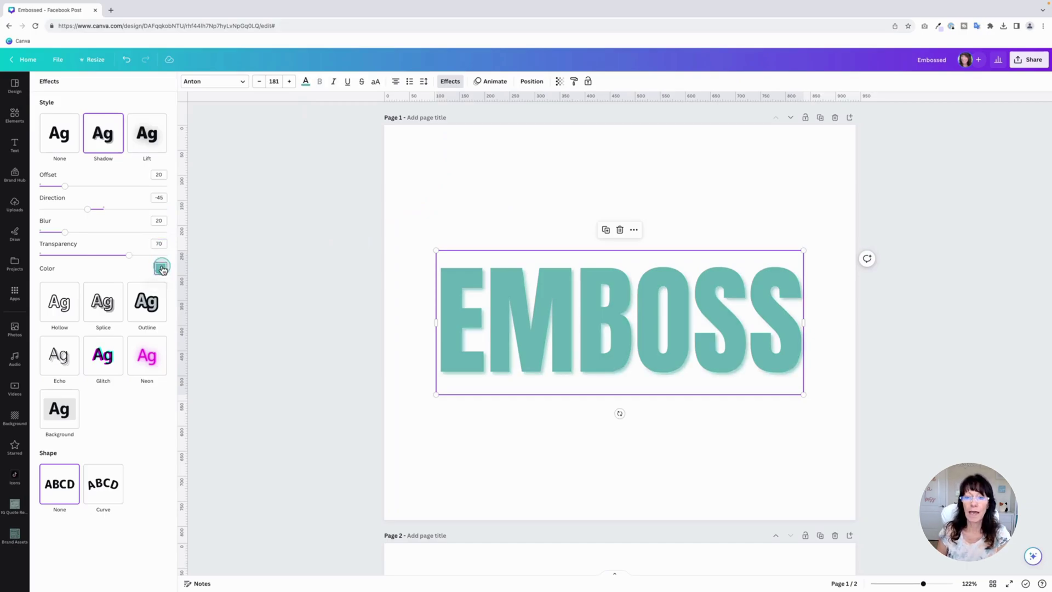
{"action": "left_click", "coordinate": [161, 267]}
{"action": "left_click", "coordinate": [93, 428]}
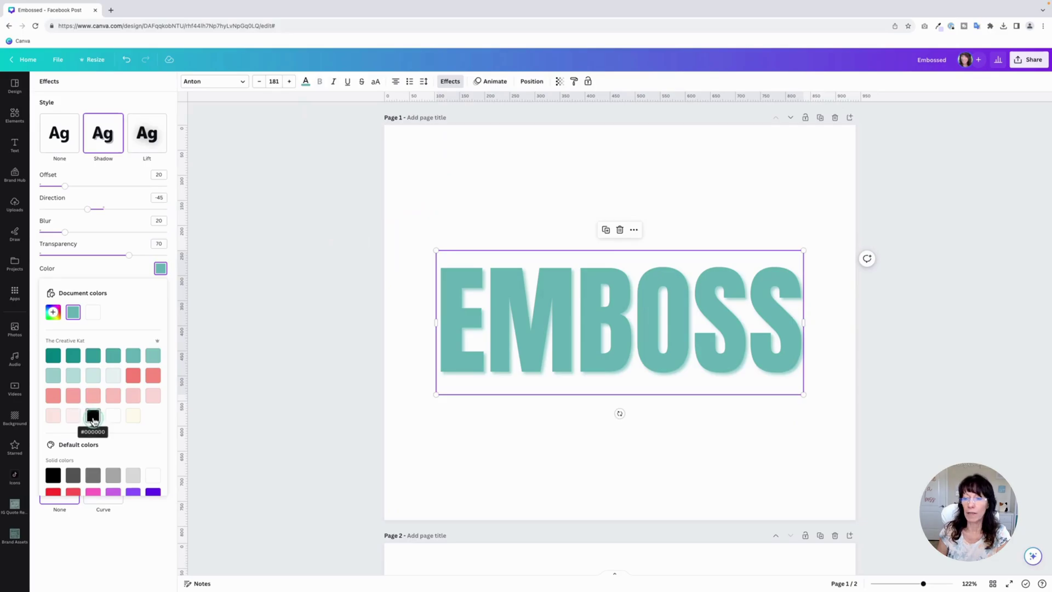
{"action": "left_click", "coordinate": [310, 278]}
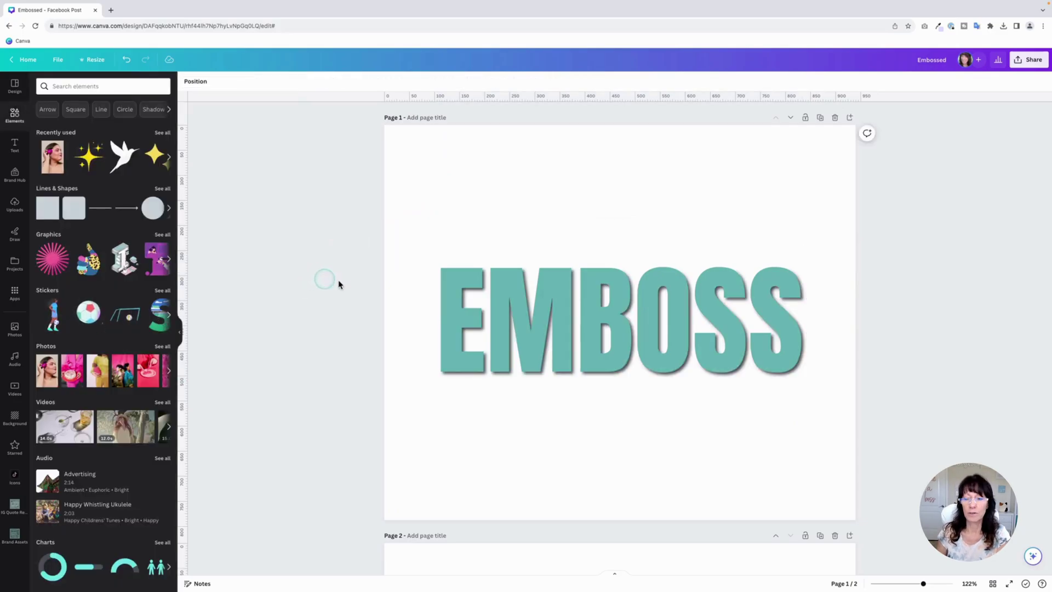
Duplicate the EMBOSS text and align the copy exactly over the original
{"action": "left_click", "coordinate": [546, 296]}
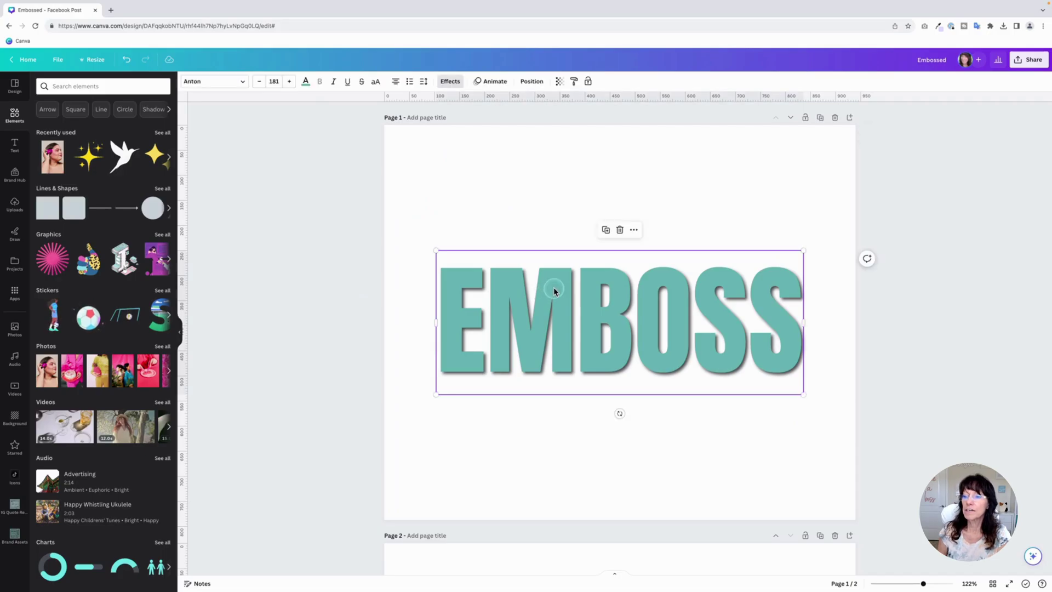
{"action": "left_click", "coordinate": [551, 291]}
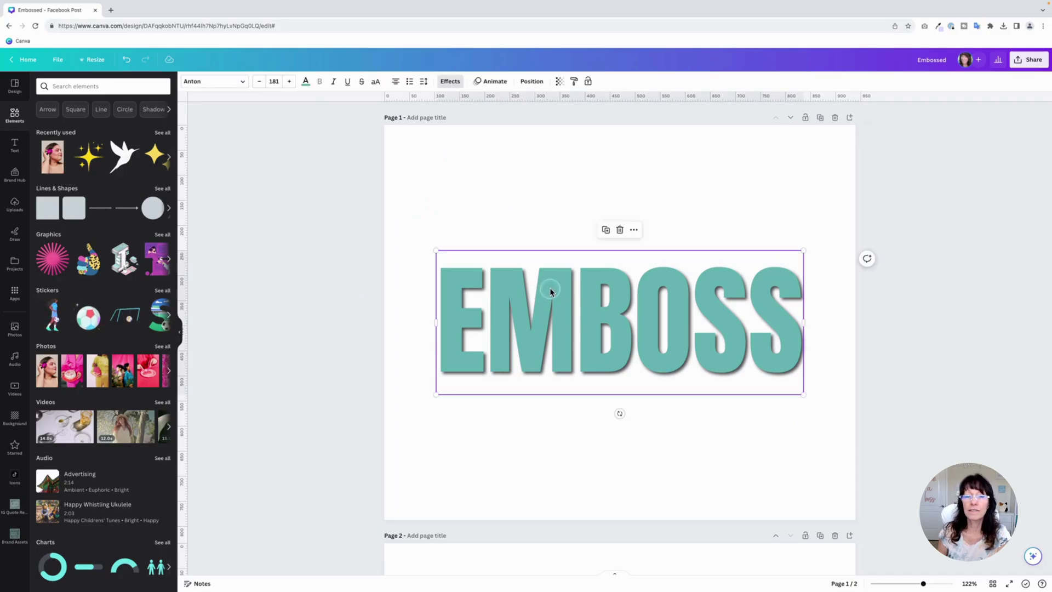
{"action": "left_click", "coordinate": [606, 230]}
{"action": "left_click_drag", "start_coordinate": [608, 322], "coordinate": [598, 314]}
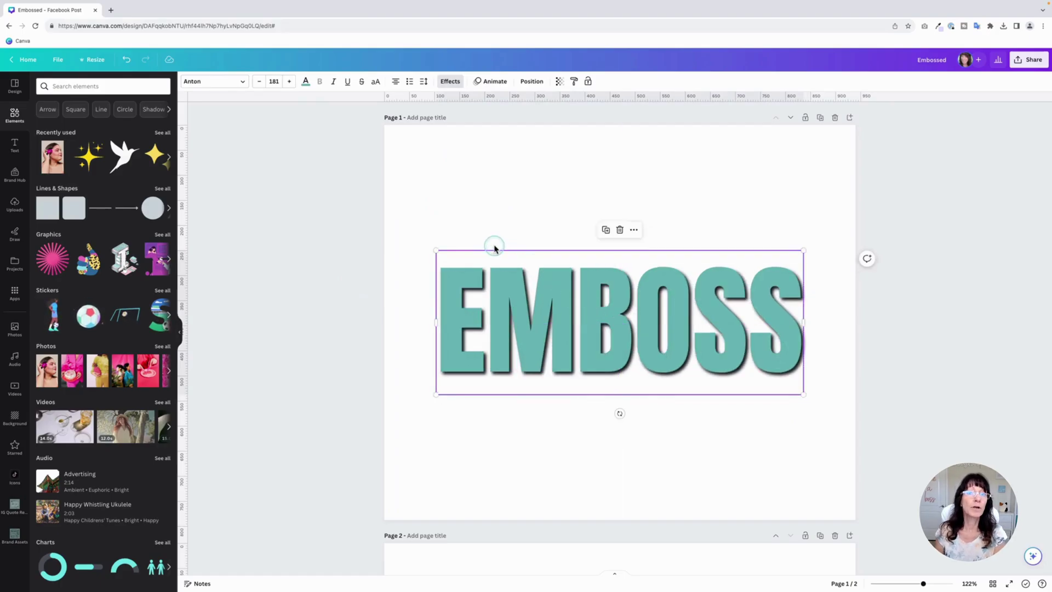
Set the copy's shadow to direction 145, transparency 80 and white
{"action": "left_click", "coordinate": [450, 82]}
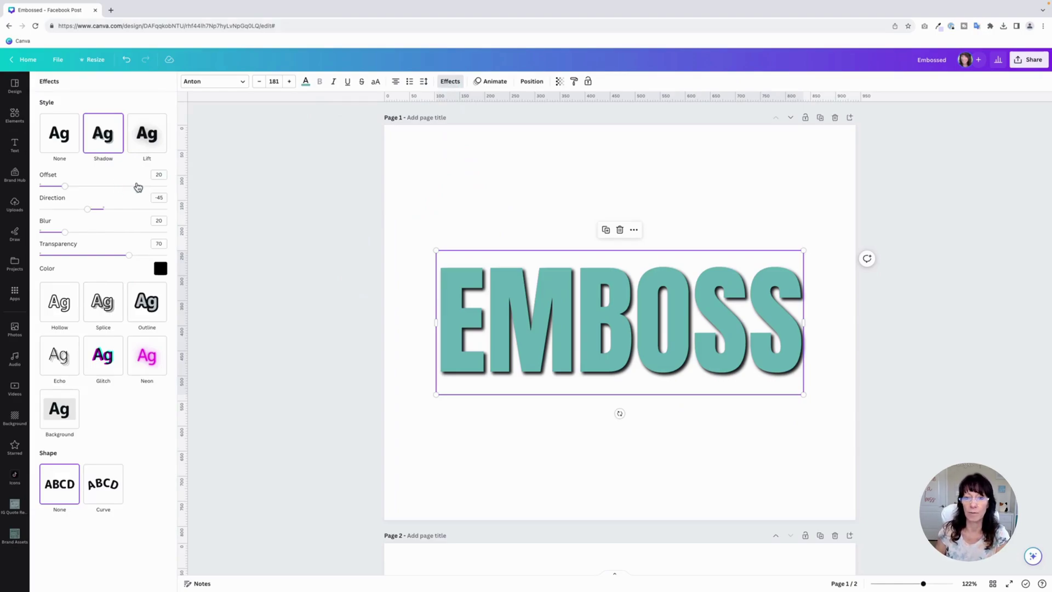
{"action": "left_click", "coordinate": [161, 174]}
{"action": "left_click", "coordinate": [165, 198]}
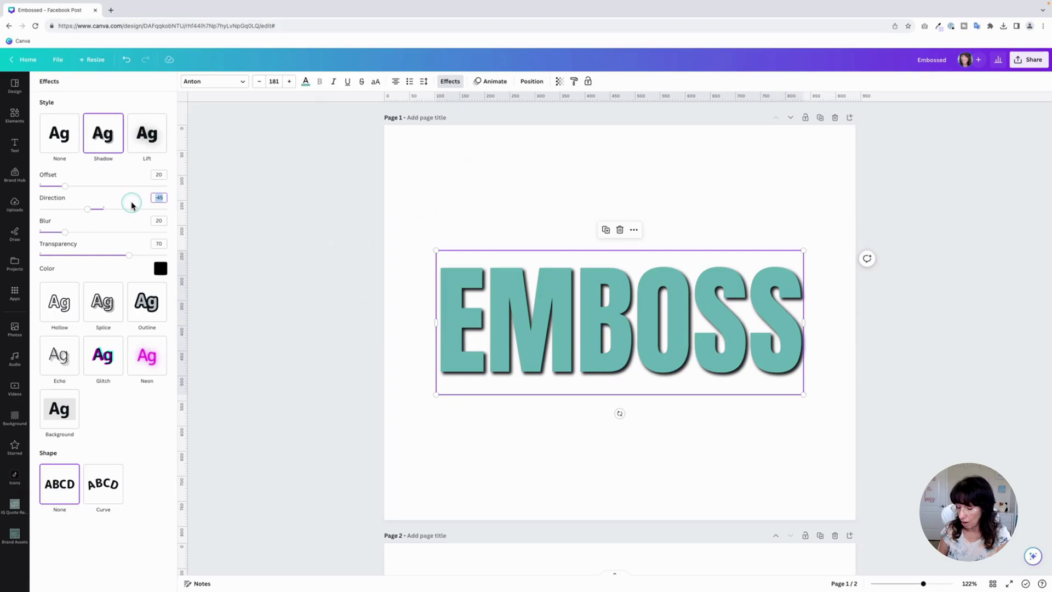
{"action": "left_click", "coordinate": [160, 221]}
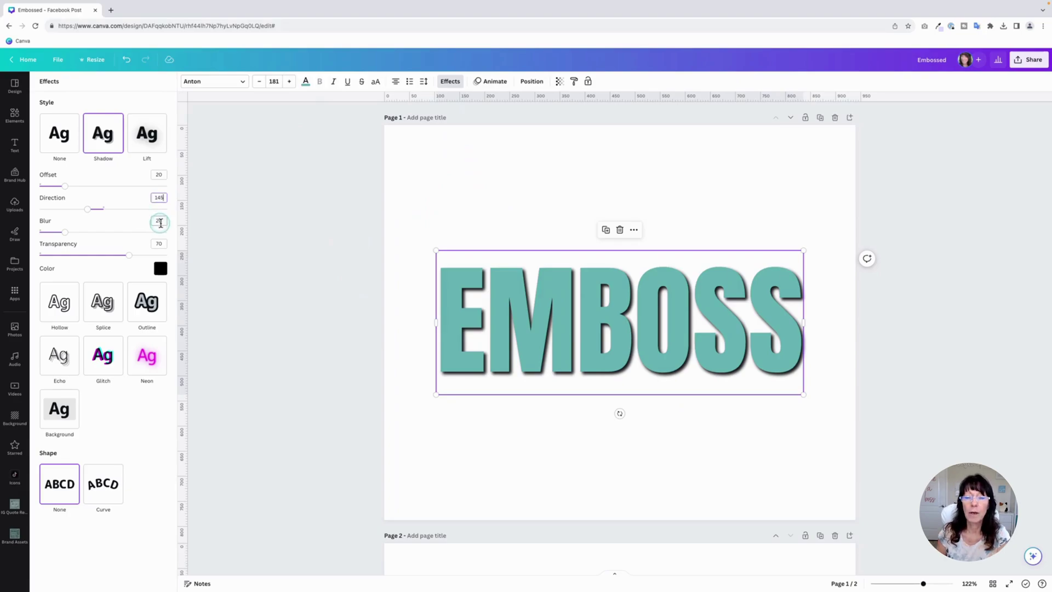
{"action": "left_click", "coordinate": [162, 242]}
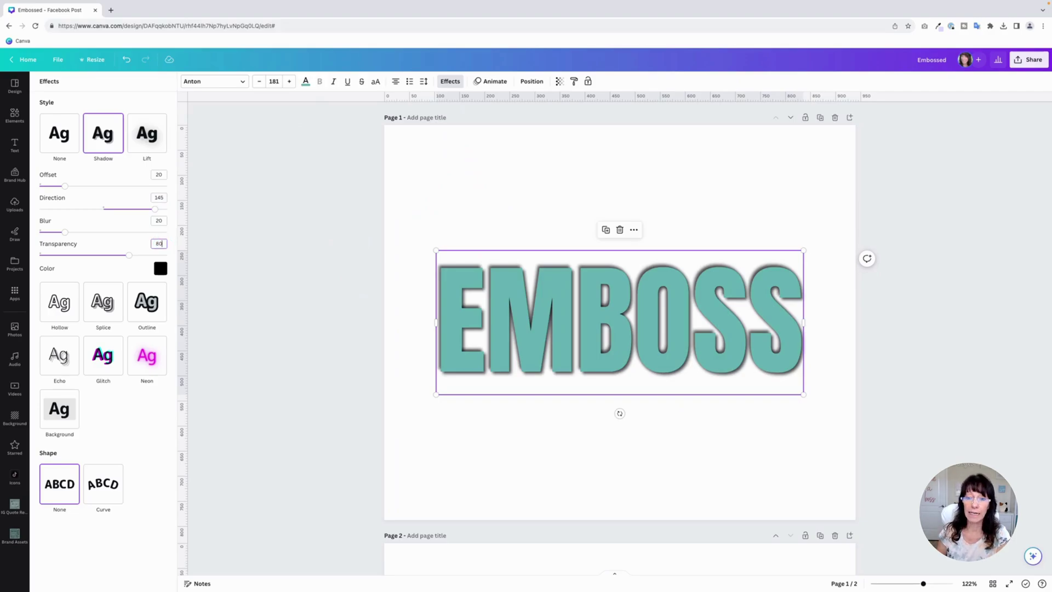
{"action": "left_click", "coordinate": [160, 268]}
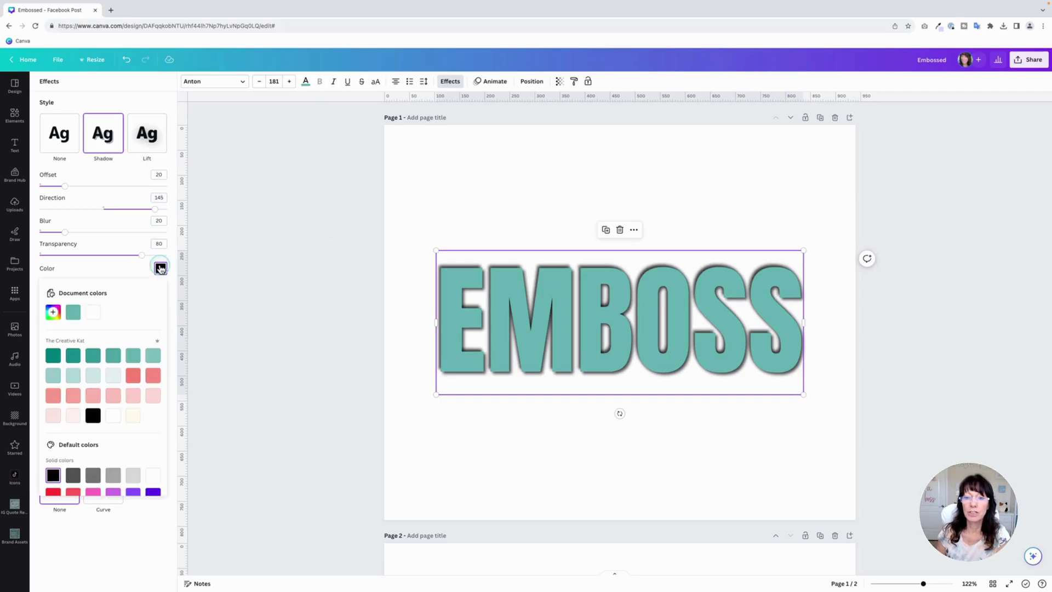
{"action": "left_click", "coordinate": [93, 315]}
{"action": "left_click", "coordinate": [307, 222]}
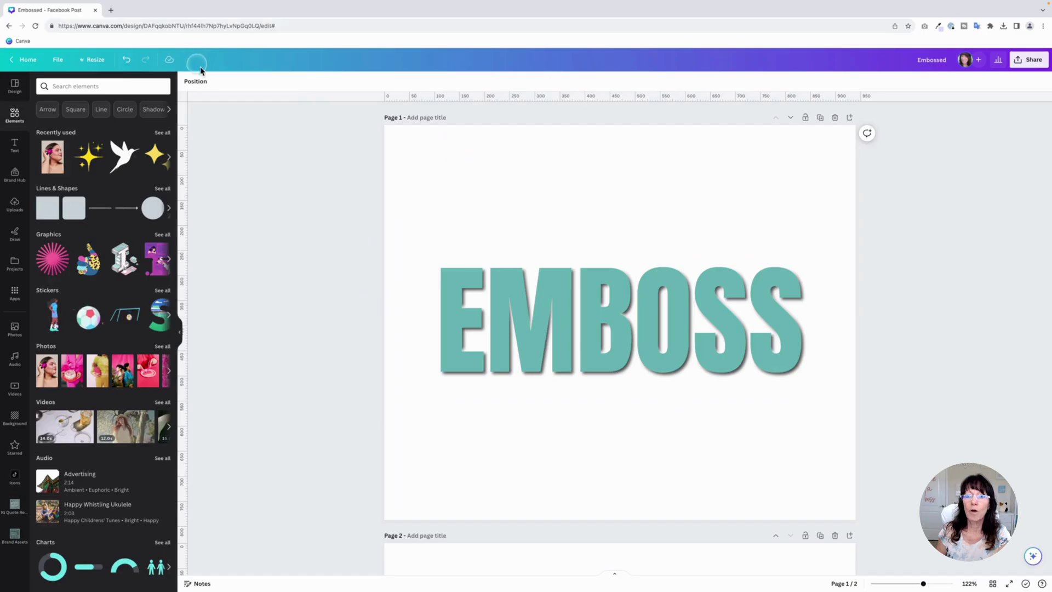
Move the white-shadow copy below the black-shadow text and fill the page background teal
{"action": "left_click", "coordinate": [205, 83]}
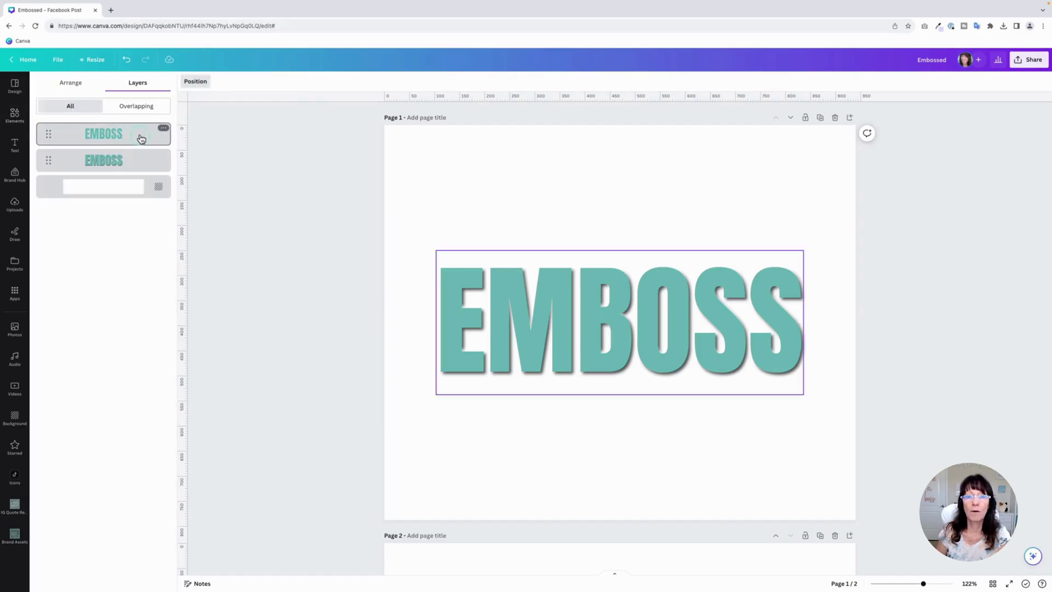
{"action": "left_click_drag", "start_coordinate": [138, 139], "coordinate": [135, 174]}
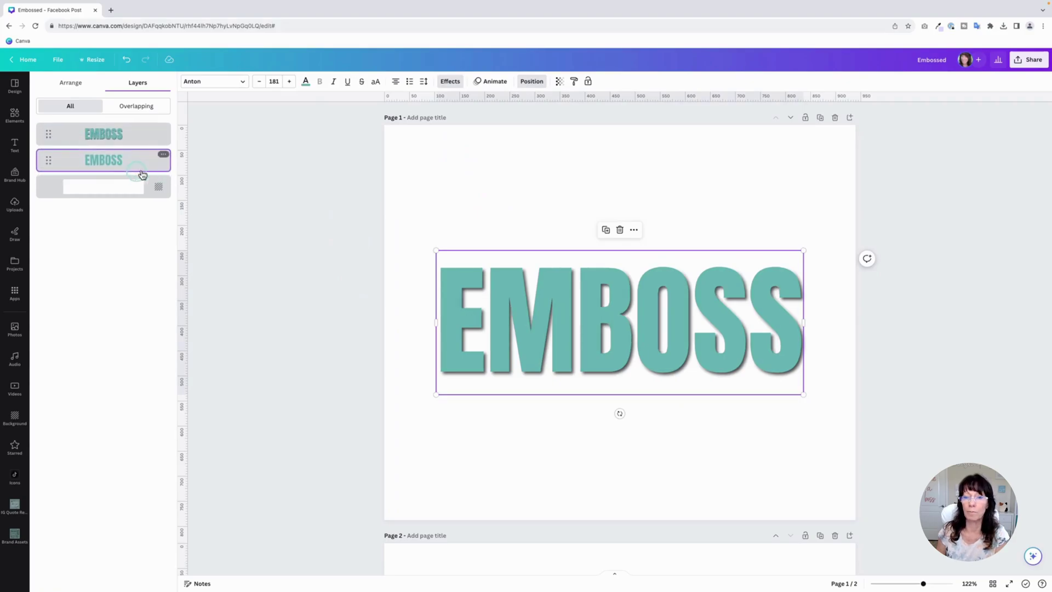
{"action": "left_click", "coordinate": [408, 165]}
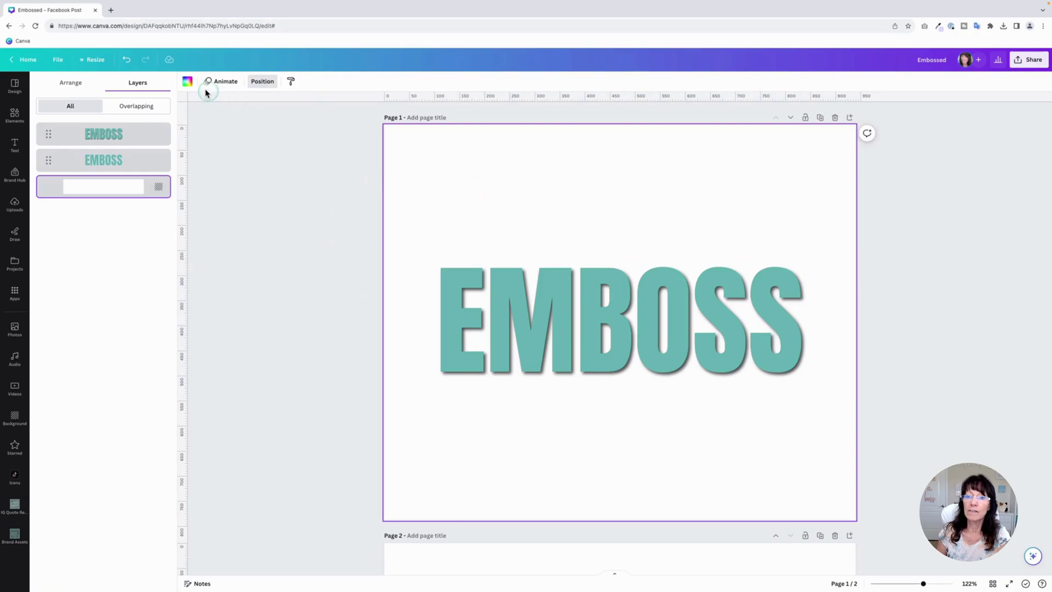
{"action": "left_click", "coordinate": [187, 82]}
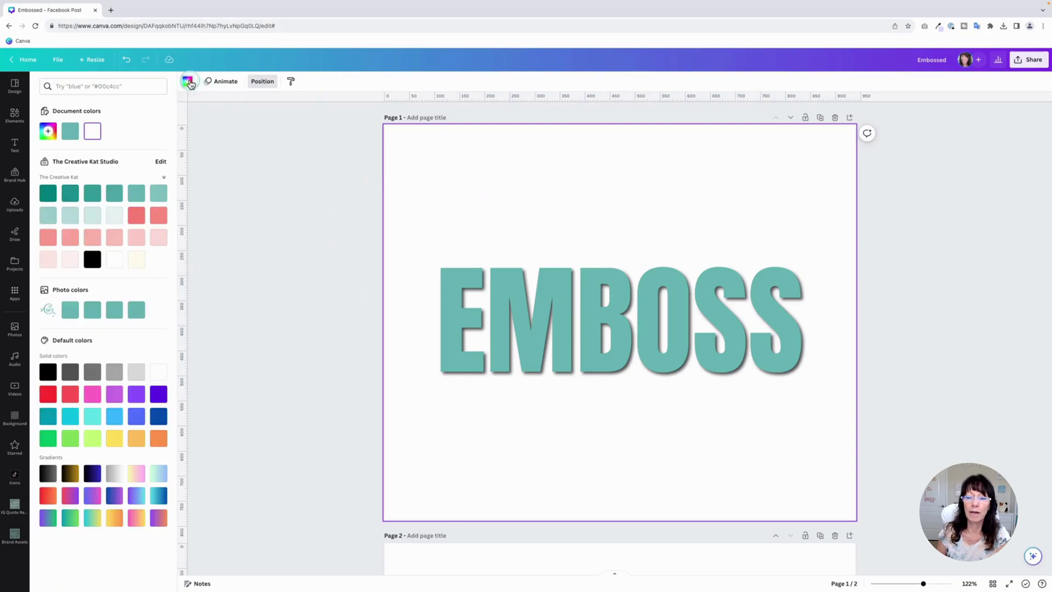
{"action": "left_click", "coordinate": [138, 194]}
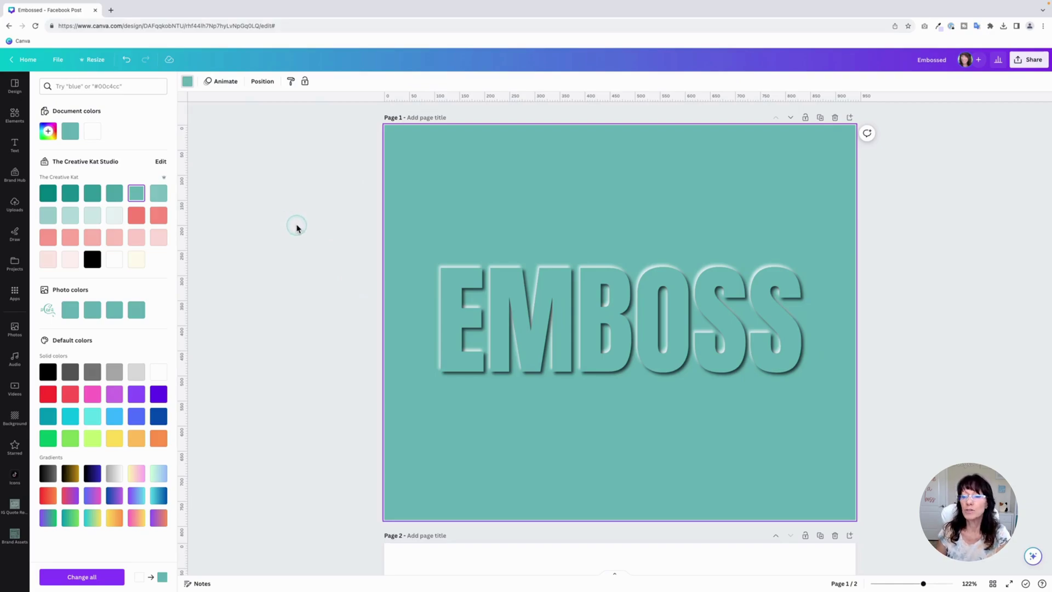
Group both EMBOSS layers and recentre the group on the page
{"action": "left_click_drag", "start_coordinate": [312, 225], "coordinate": [639, 421]}
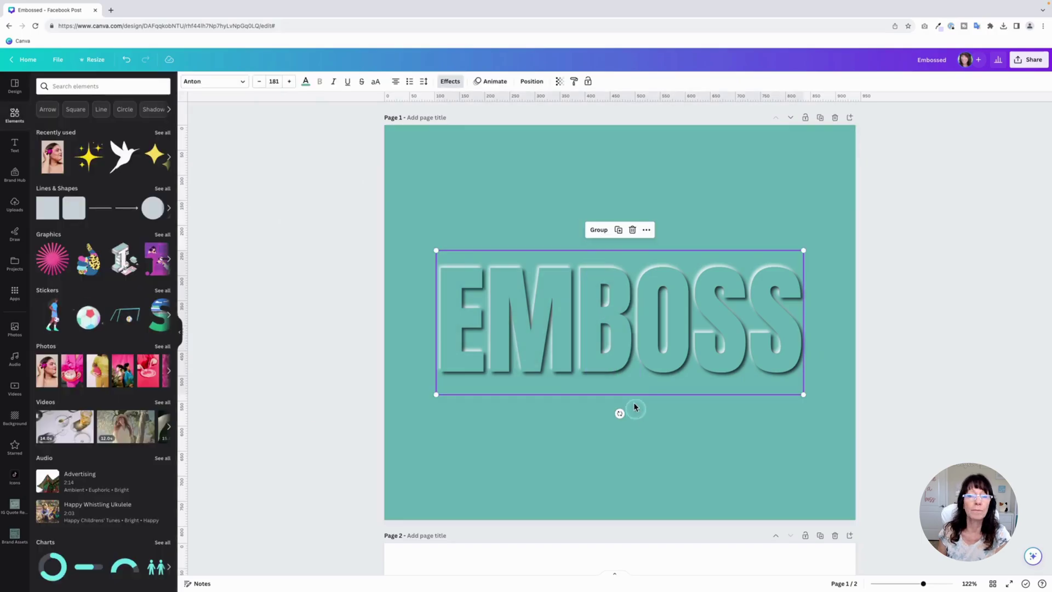
{"action": "left_click", "coordinate": [603, 231]}
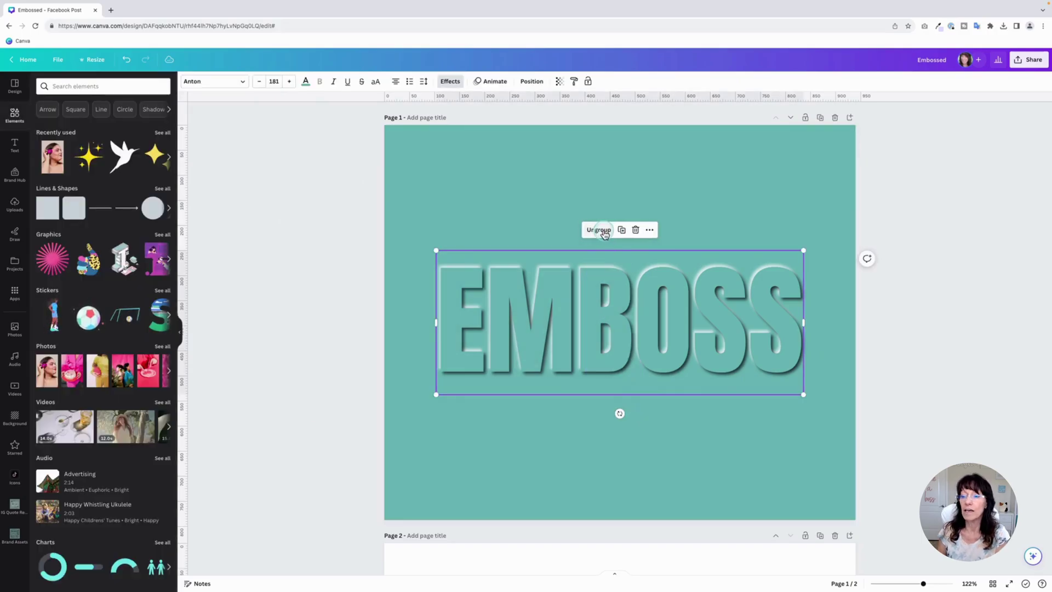
{"action": "mouse_move", "coordinate": [606, 325]}
{"action": "left_mouse_down"}
{"action": "mouse_move", "coordinate": [599, 305]}
{"action": "mouse_move", "coordinate": [600, 324]}
{"action": "left_mouse_up"}
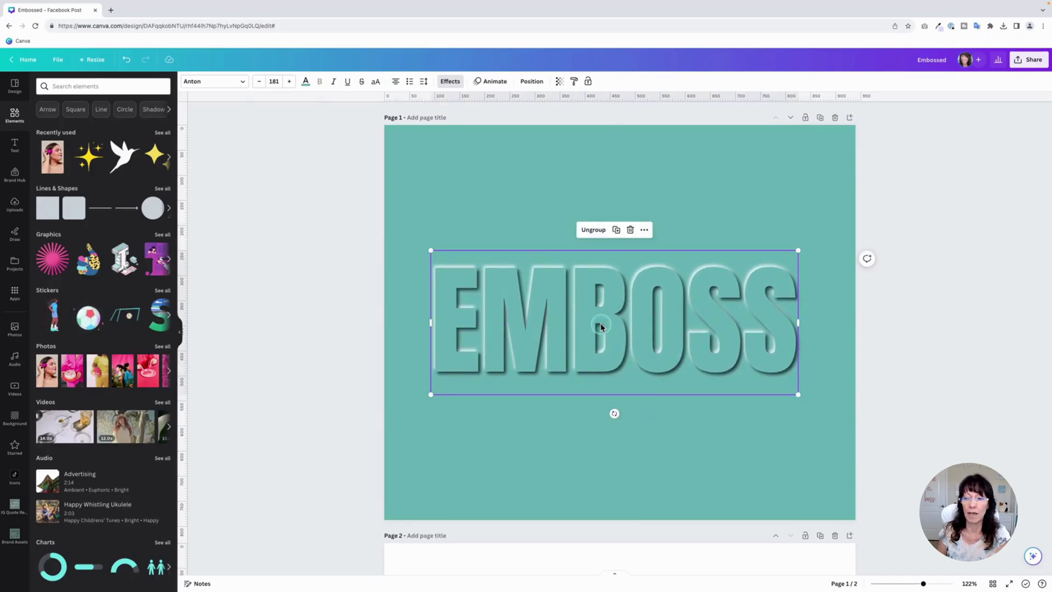
{"action": "left_click", "coordinate": [346, 350]}
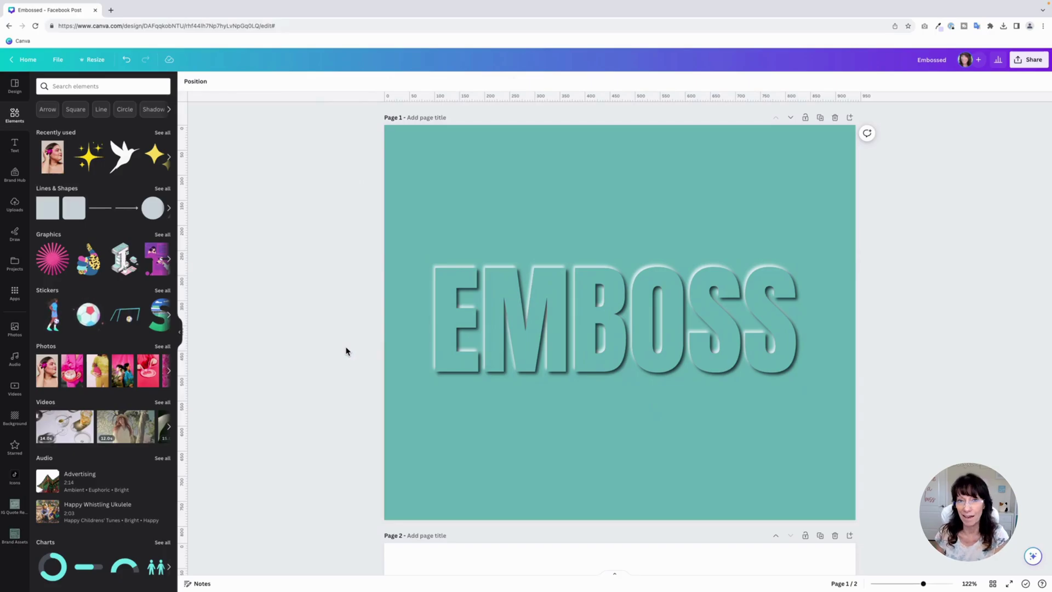
Delete the EMBOSS page, then add the brand Kat logo and enlarge it
{"action": "left_click", "coordinate": [349, 324]}
{"action": "key", "text": "Delete"}
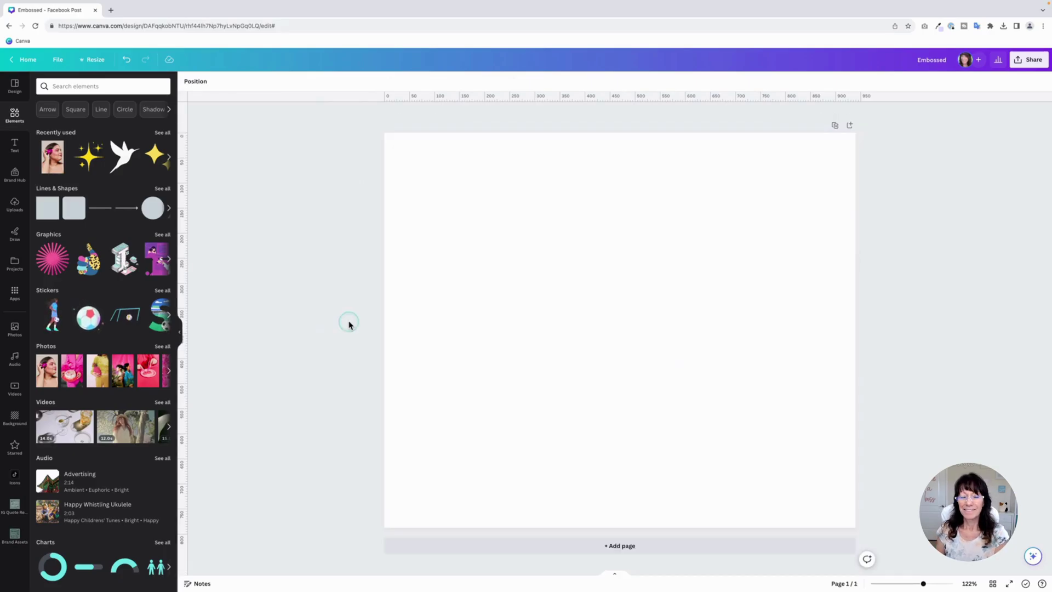
{"action": "left_click", "coordinate": [14, 175]}
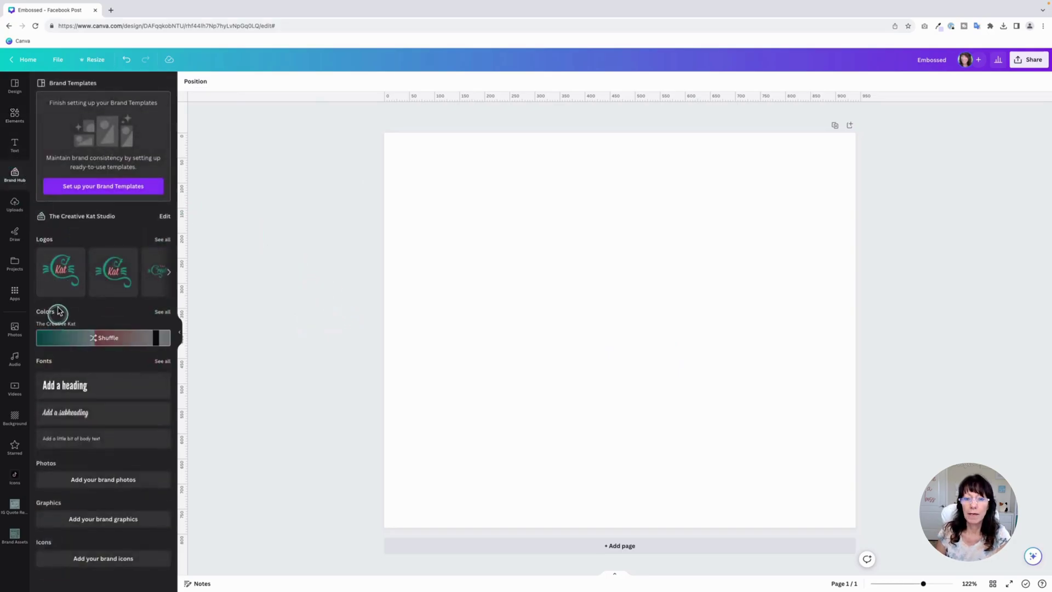
{"action": "left_click", "coordinate": [60, 268]}
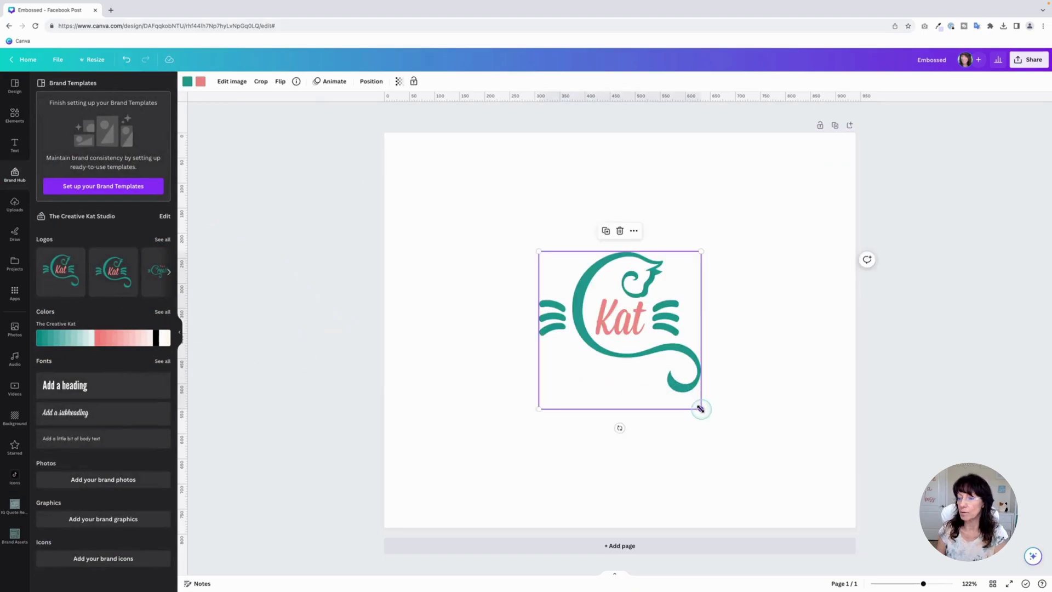
{"action": "left_click_drag", "start_coordinate": [700, 408], "coordinate": [771, 478]}
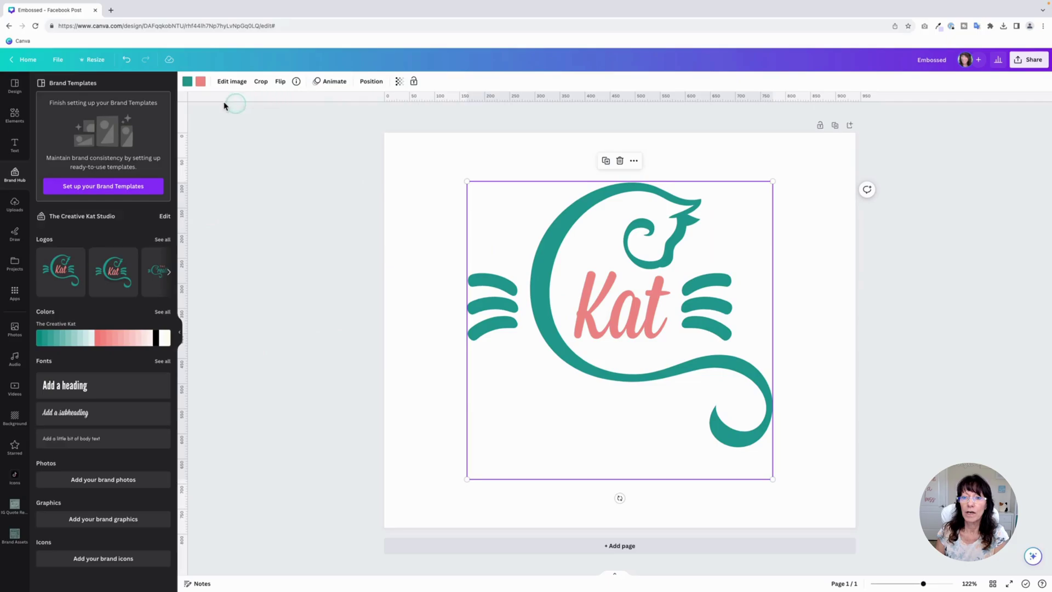
Recolour the whole logo light teal #66b3b3, enlarge it further and centre it
{"action": "left_click", "coordinate": [187, 81]}
{"action": "left_click", "coordinate": [138, 195]}
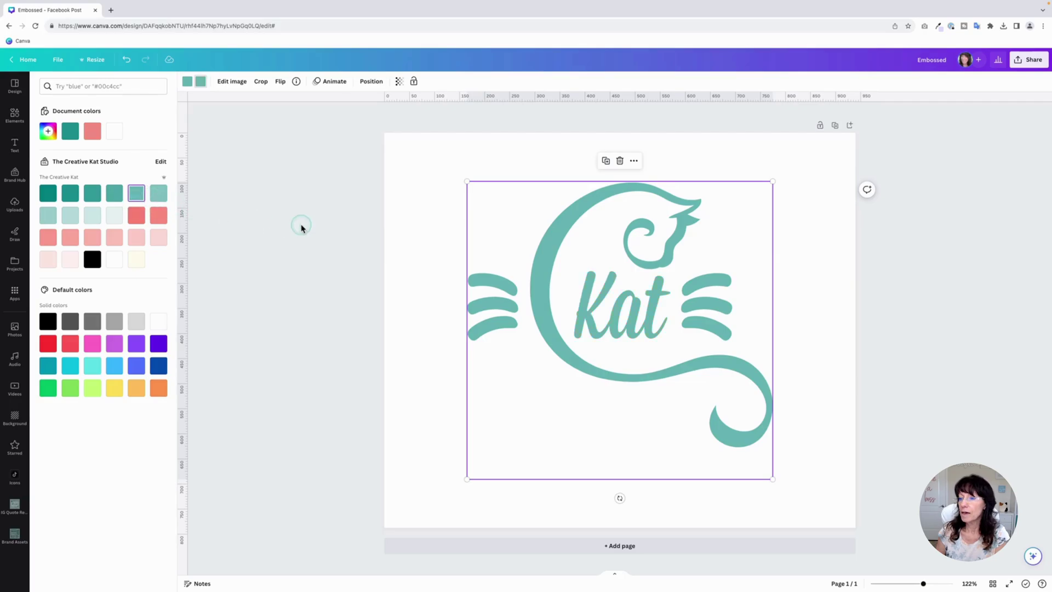
{"action": "key", "text": "Escape"}
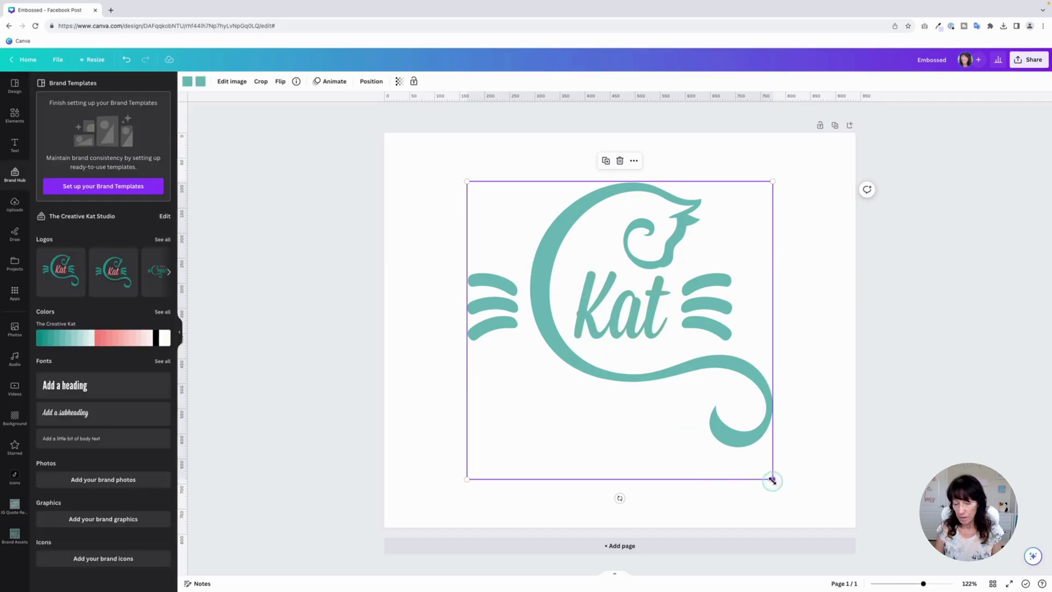
{"action": "left_click_drag", "start_coordinate": [773, 479], "coordinate": [783, 499]}
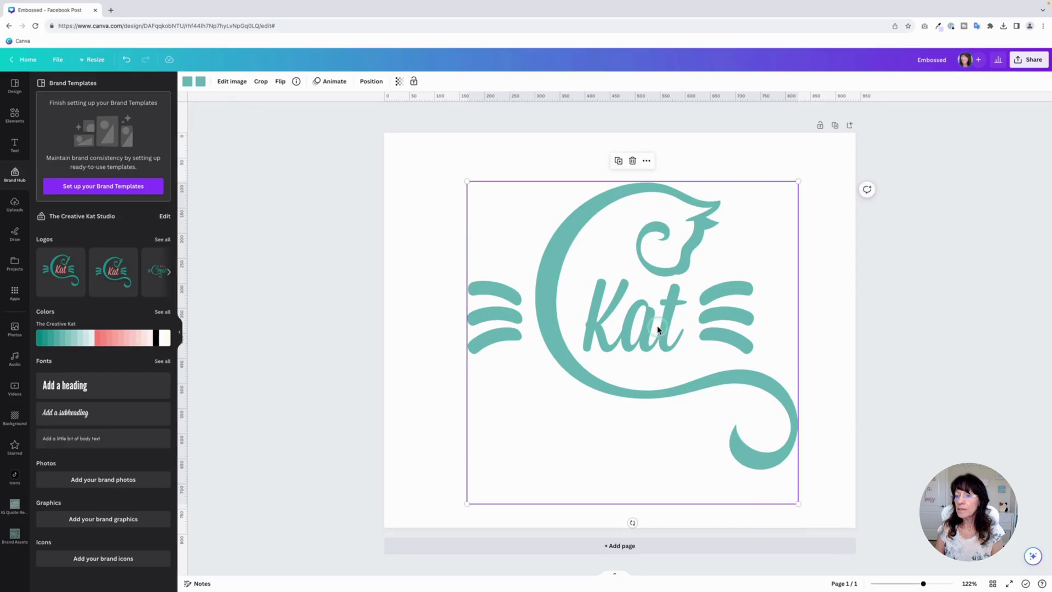
{"action": "left_click_drag", "start_coordinate": [676, 385], "coordinate": [660, 404]}
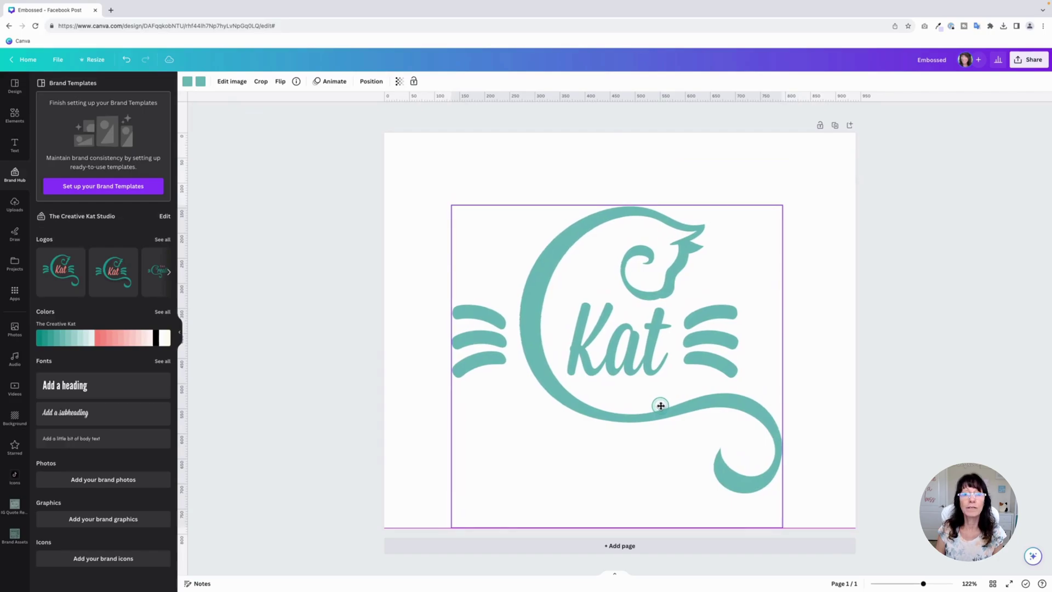
Download the design as a PNG with transparent background, then add a blank page
{"action": "left_click", "coordinate": [1028, 59]}
{"action": "left_click", "coordinate": [949, 269]}
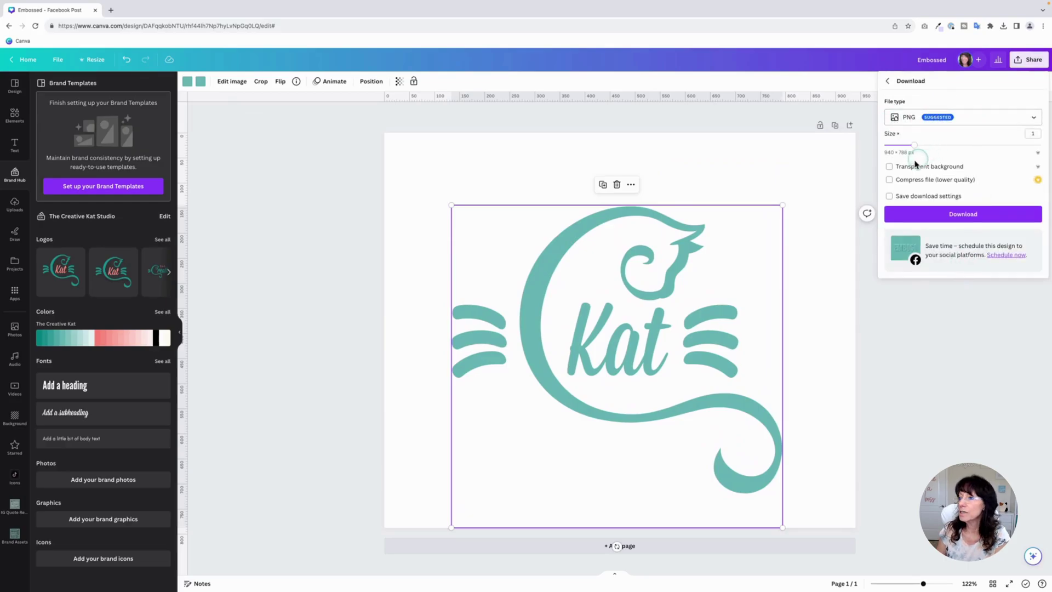
{"action": "left_click", "coordinate": [903, 170]}
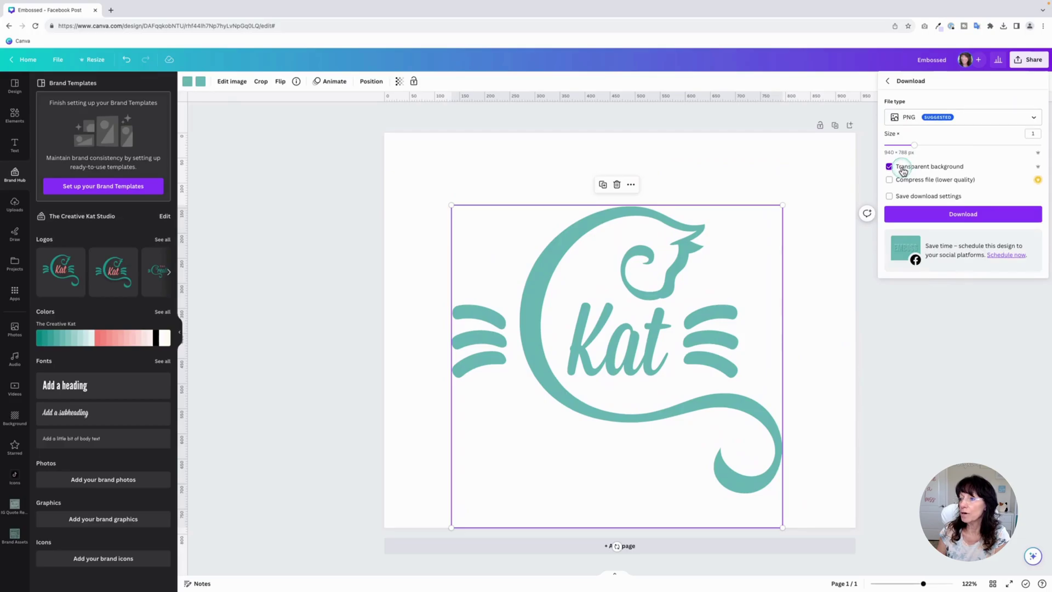
{"action": "left_click", "coordinate": [988, 215]}
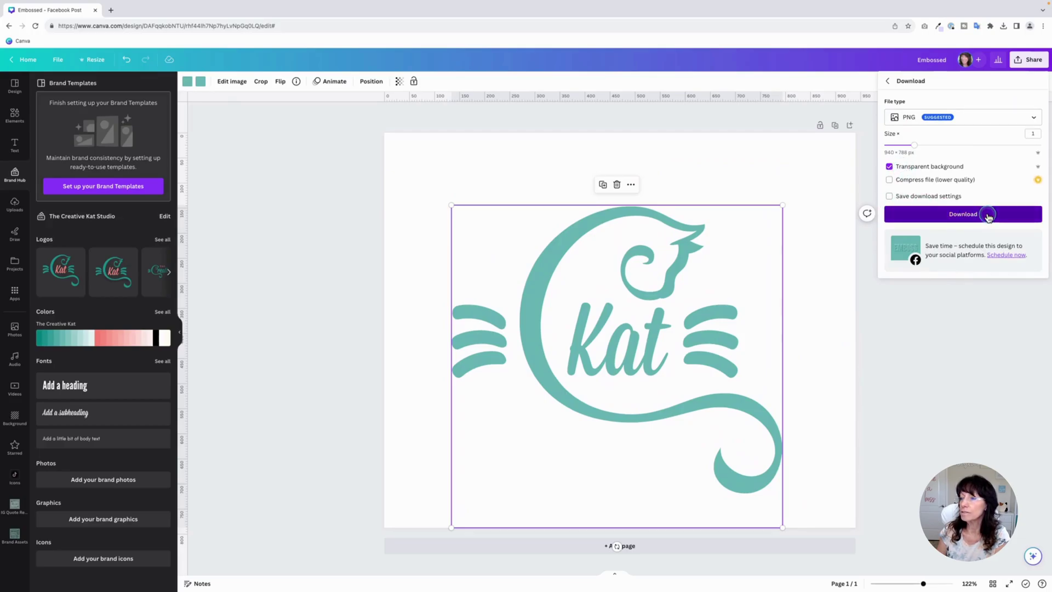
{"action": "left_click", "coordinate": [516, 551]}
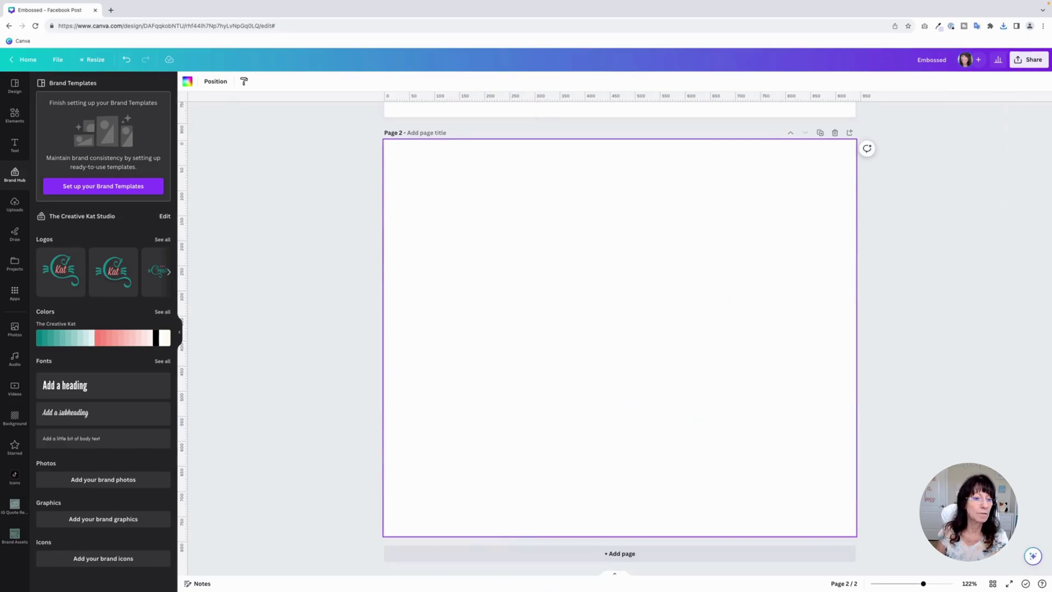
Upload the exported Kat logo PNG, add it to Page 2 and enlarge it
{"action": "left_click_drag", "start_coordinate": [11, 274], "coordinate": [111, 235]}
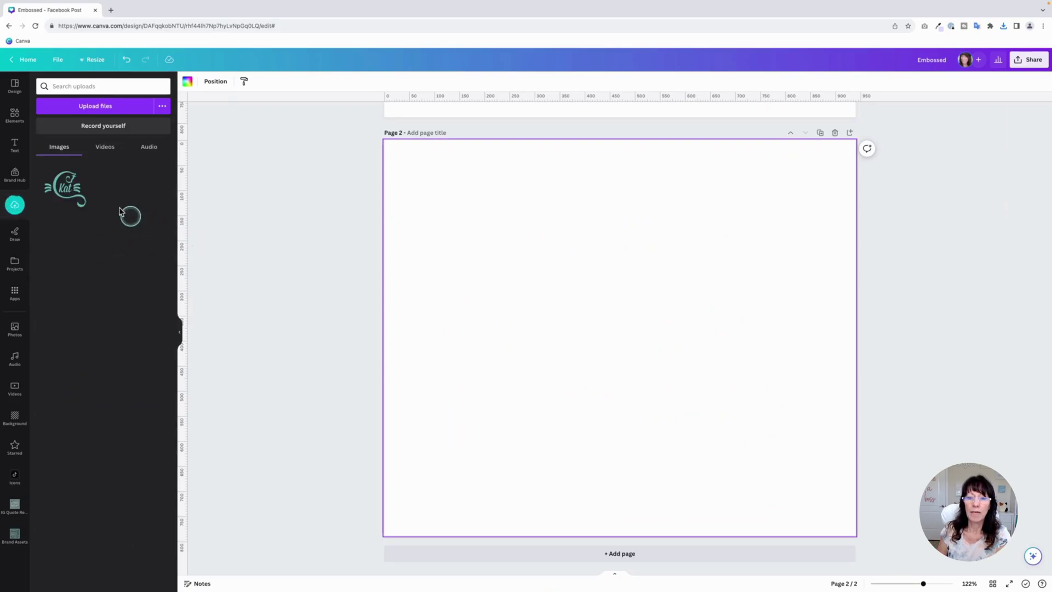
{"action": "left_click", "coordinate": [68, 188]}
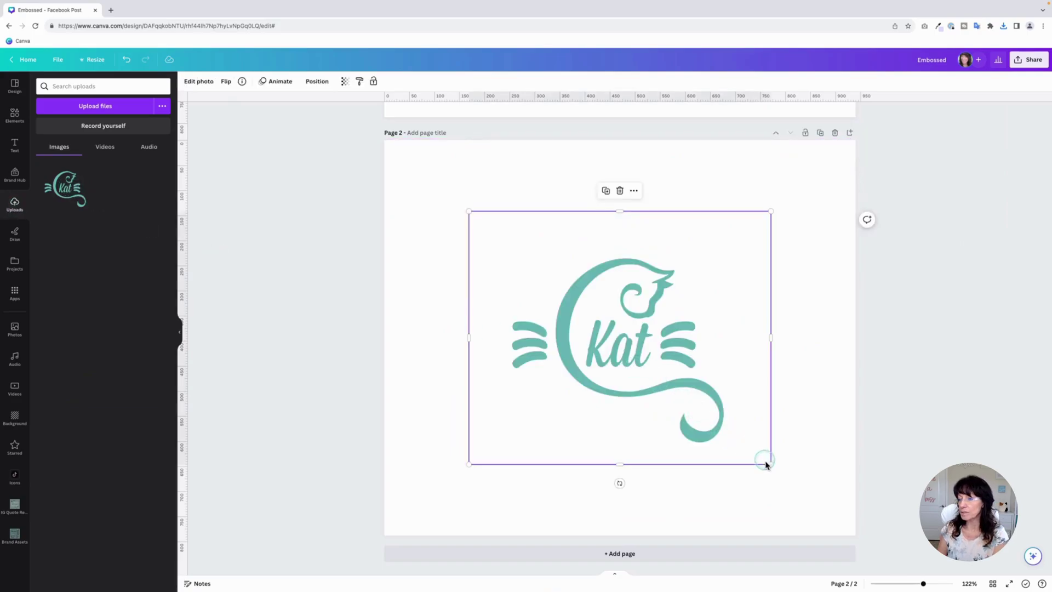
{"action": "left_click_drag", "start_coordinate": [771, 464], "coordinate": [820, 503]}
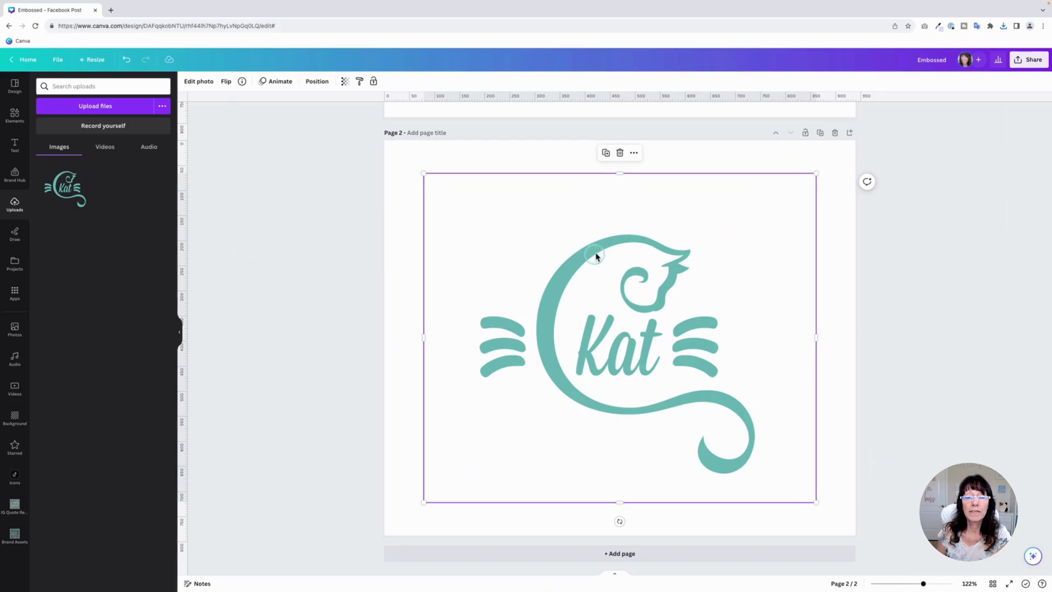
Duplicate the Kat logo, park the copy off the page bottom-right, and reselect the original
{"action": "left_click", "coordinate": [605, 153]}
{"action": "left_click_drag", "start_coordinate": [608, 247], "coordinate": [838, 446]}
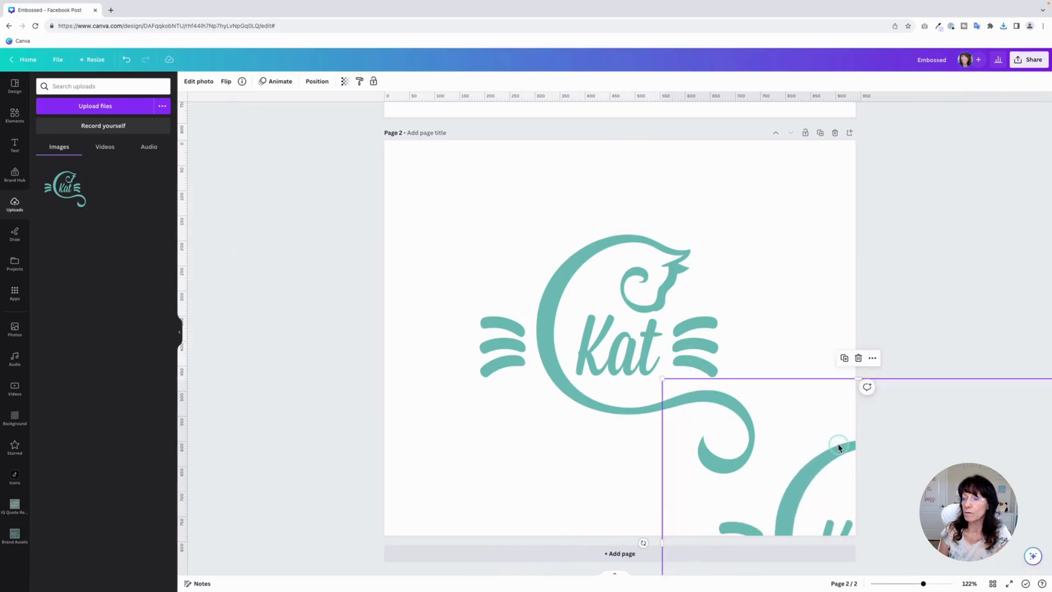
{"action": "left_click", "coordinate": [559, 304]}
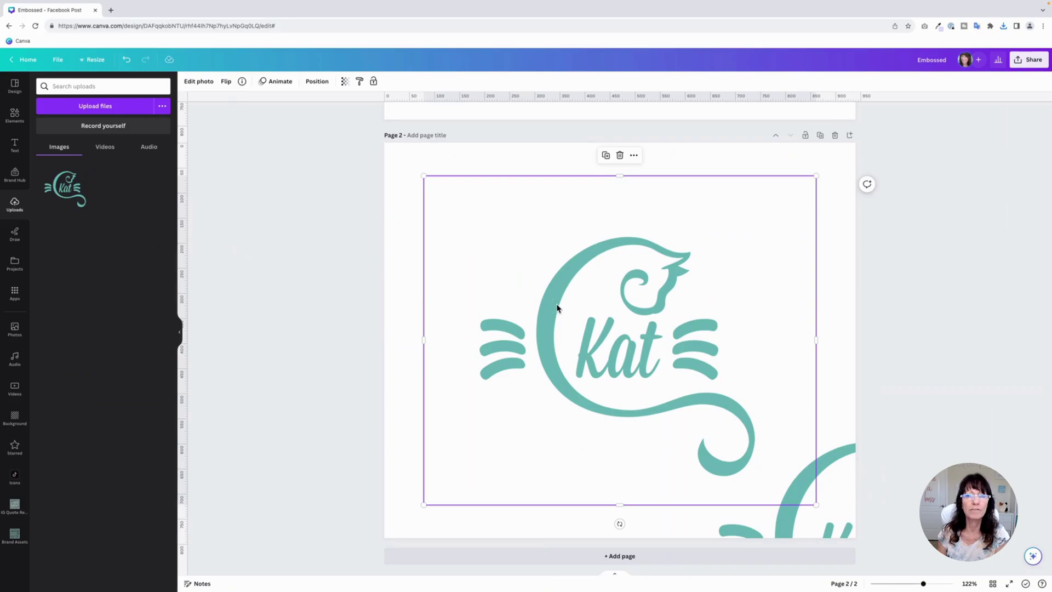
Apply a Drop shadow to the main Kat logo through Edit photo > Shadows
{"action": "left_click", "coordinate": [196, 85]}
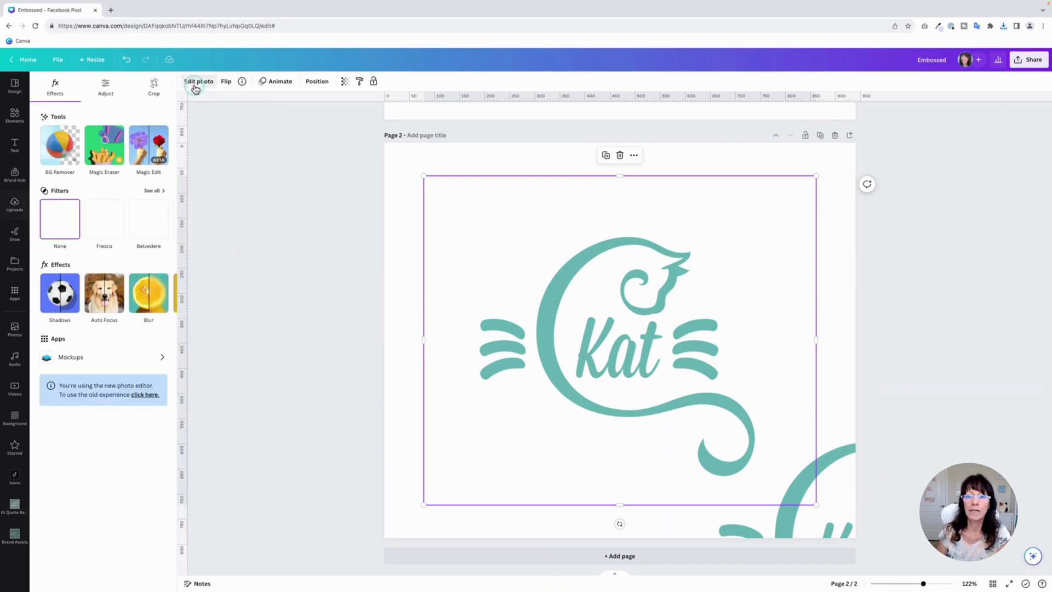
{"action": "left_click", "coordinate": [64, 296]}
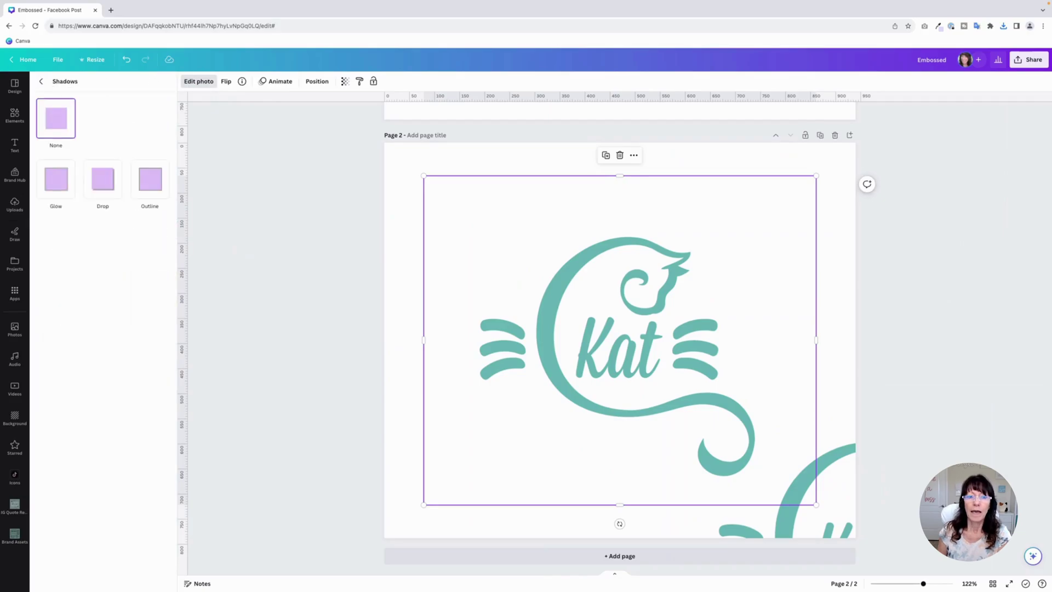
{"action": "left_click", "coordinate": [110, 184]}
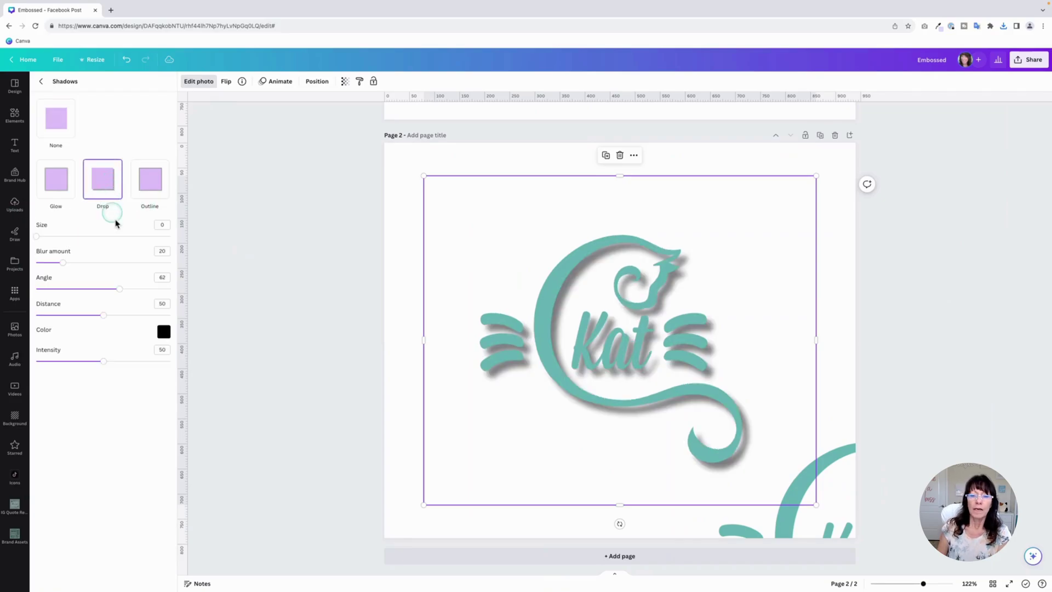
{"action": "left_click", "coordinate": [173, 228]}
{"action": "left_click", "coordinate": [165, 225]}
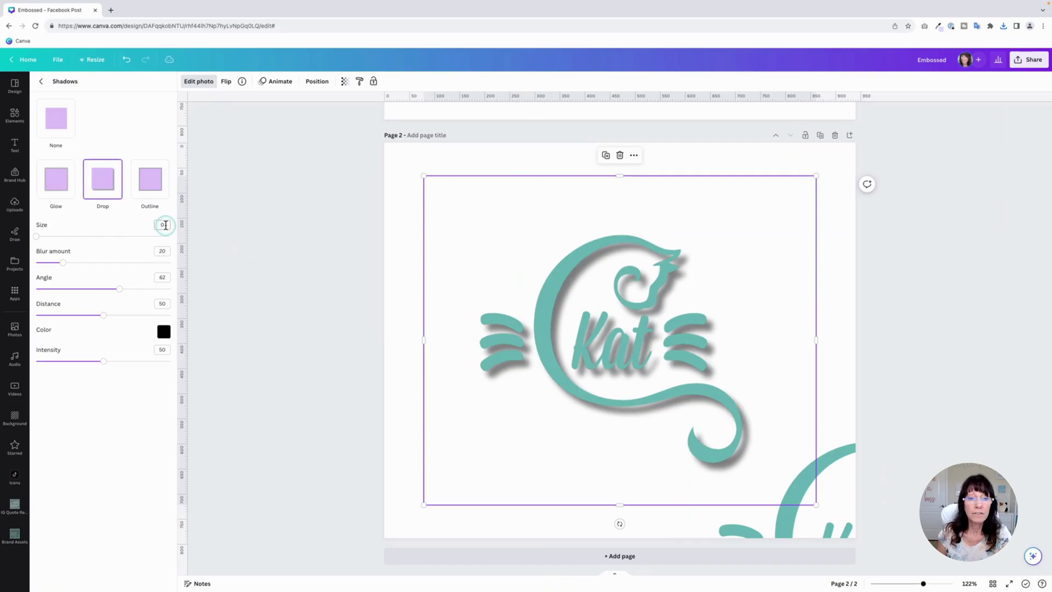
Set the shadow's blur 15, angle 60, distance 15 and intensity 70
{"action": "left_click", "coordinate": [164, 252]}
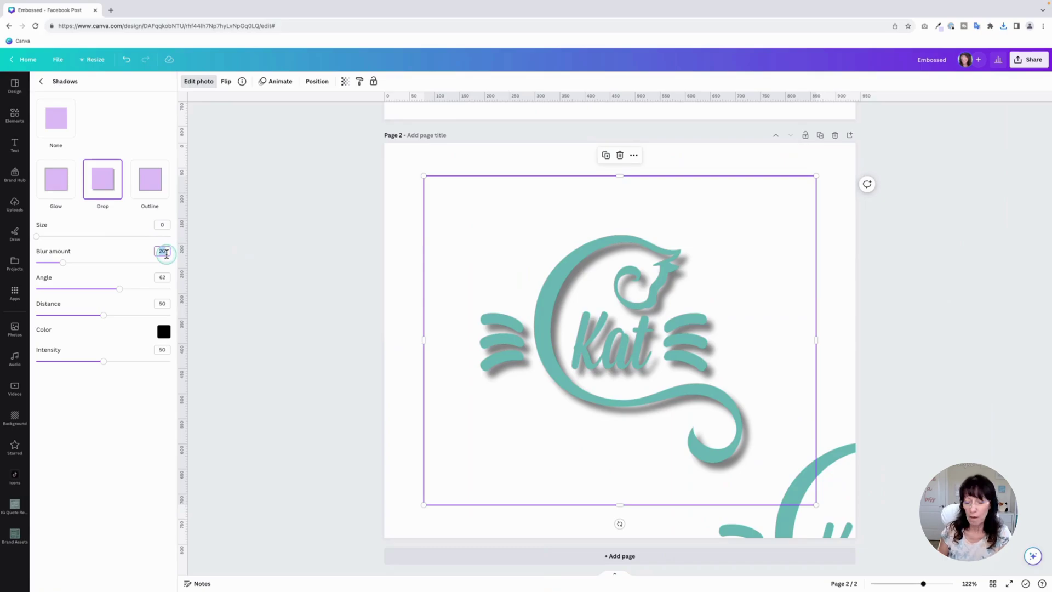
{"action": "type", "text": "15"}
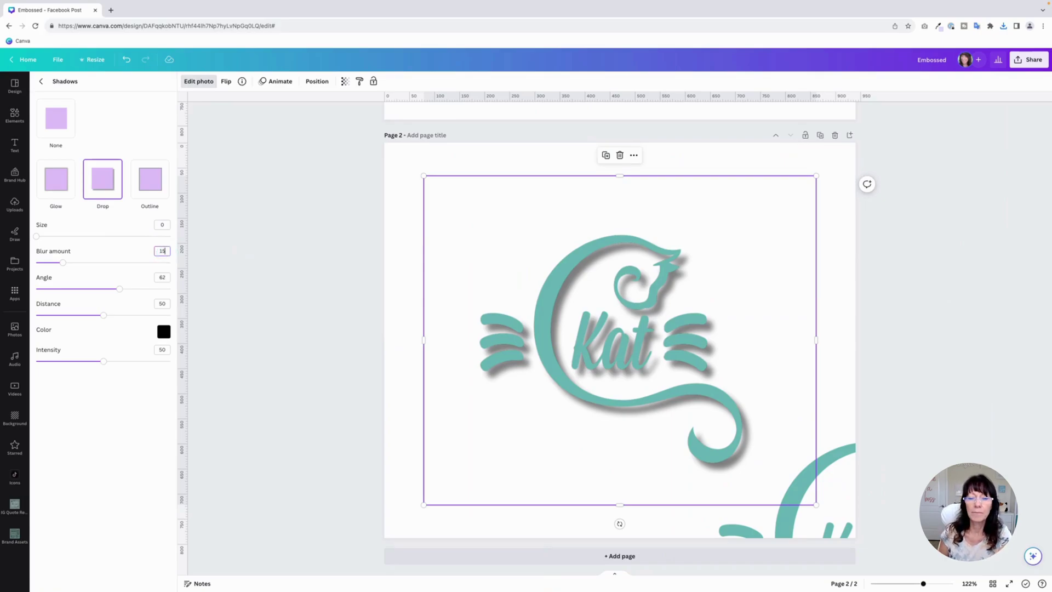
{"action": "left_click", "coordinate": [166, 277]}
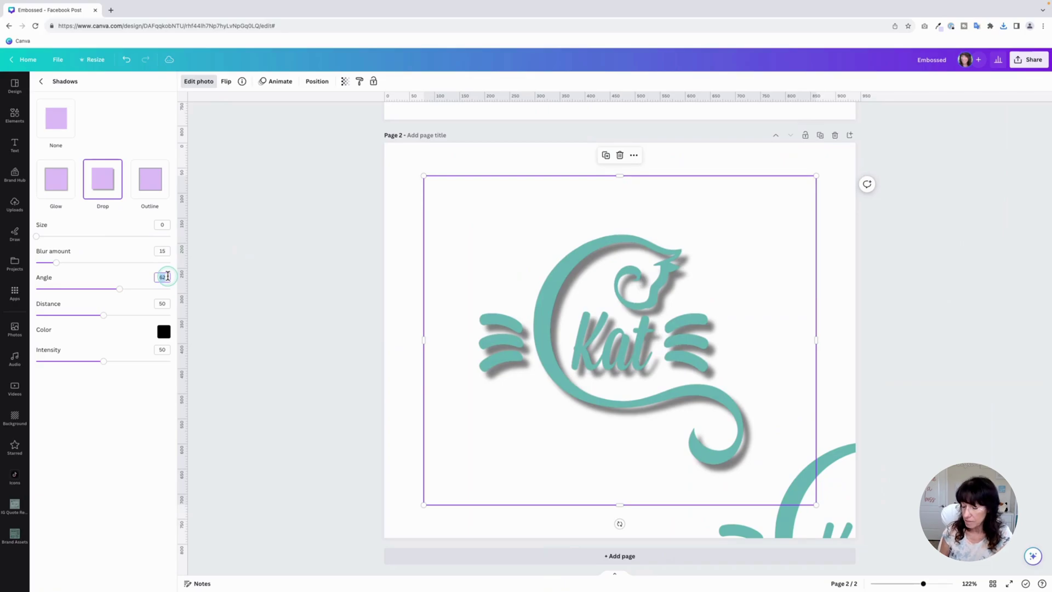
{"action": "type", "text": "60"}
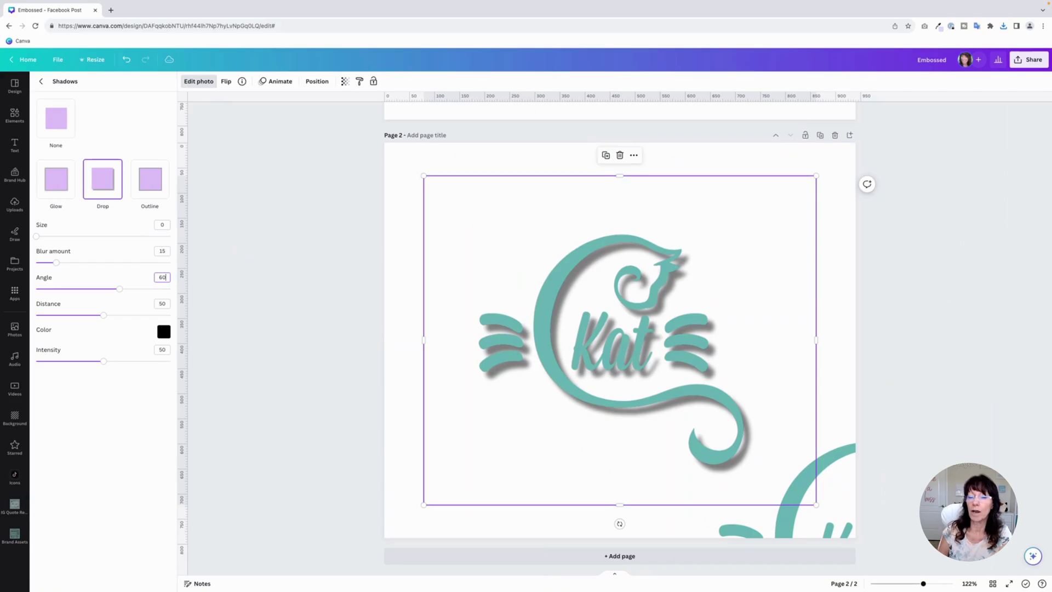
{"action": "left_click", "coordinate": [166, 304]}
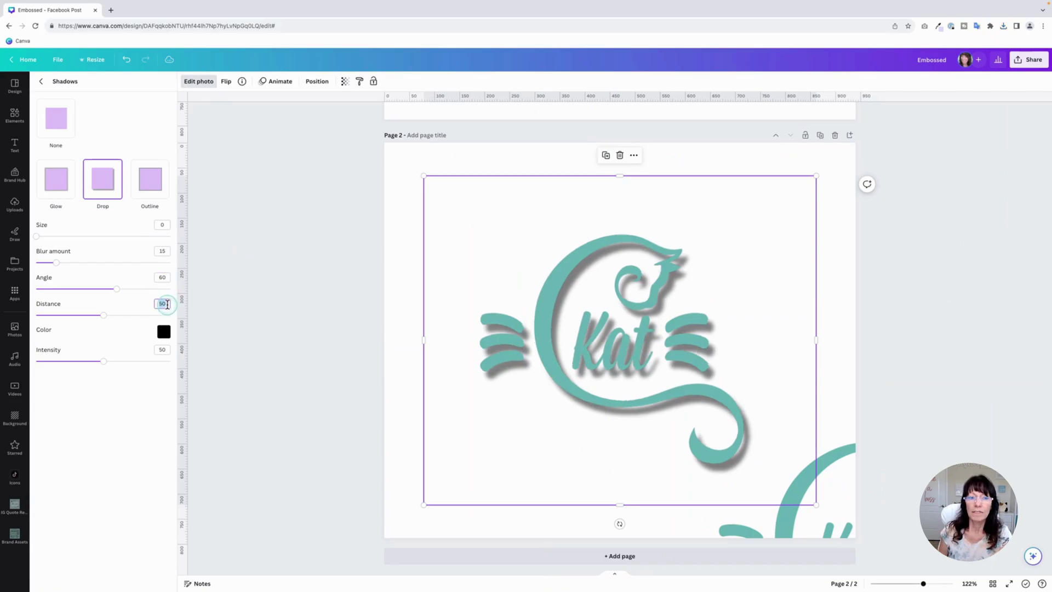
{"action": "type", "text": "15"}
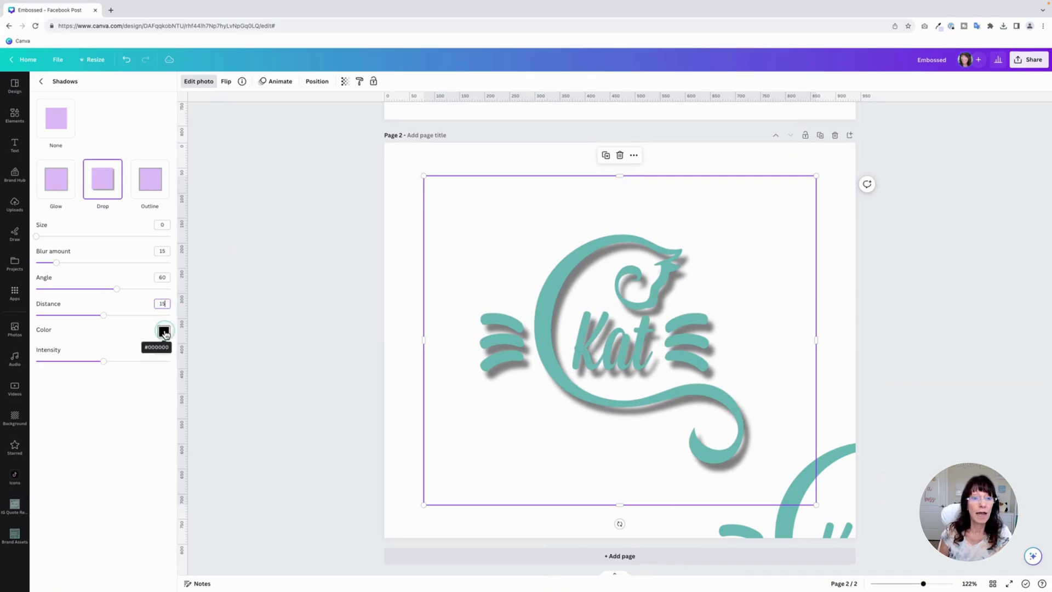
{"action": "left_click", "coordinate": [166, 350]}
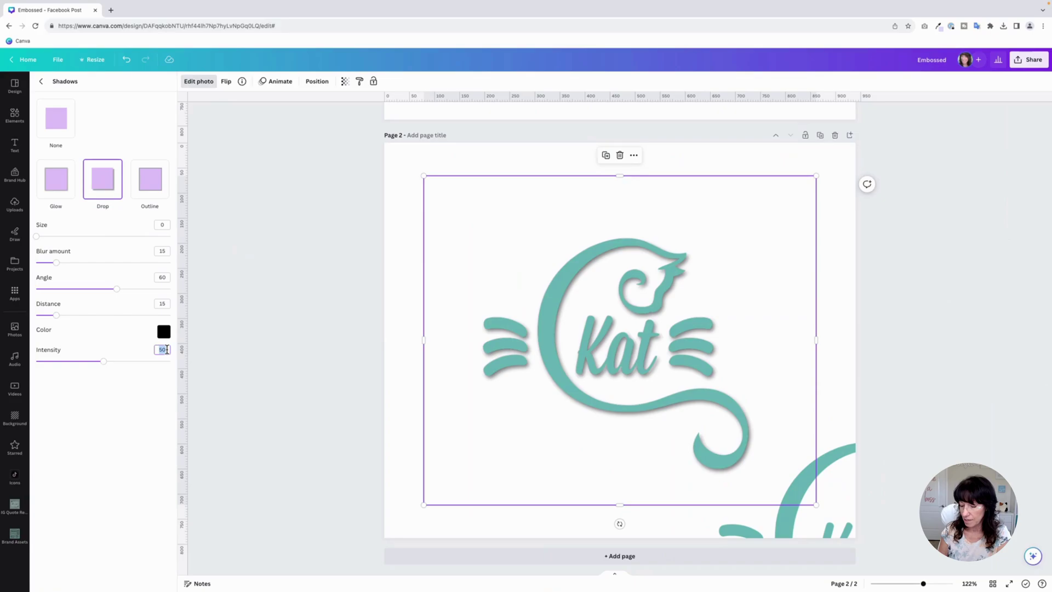
{"action": "type", "text": "1"}
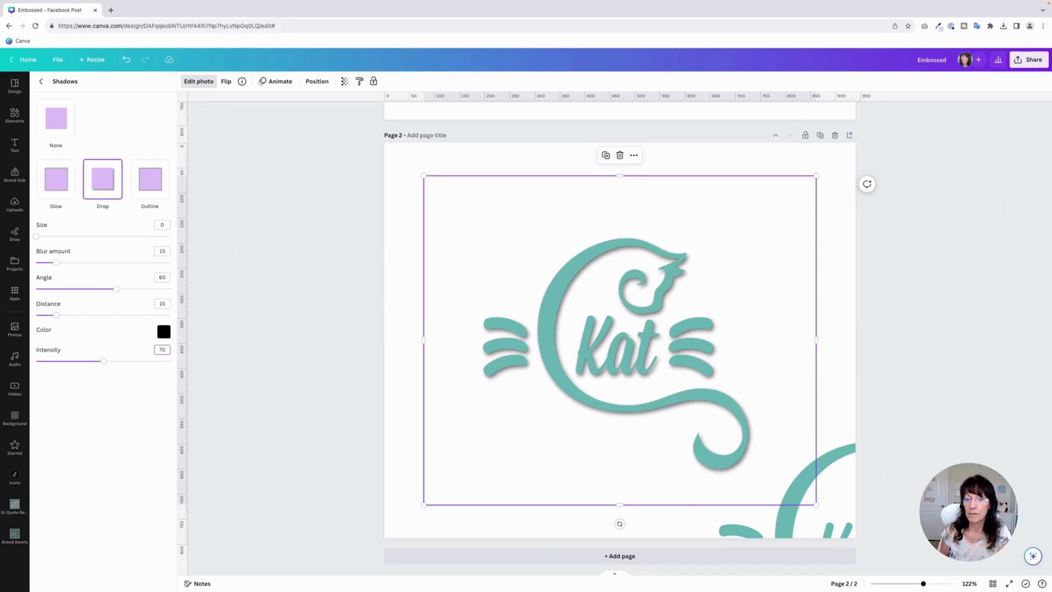
{"action": "key", "text": "Return"}
Move the logo copy back over the original and give it a Drop shadow
{"action": "left_click", "coordinate": [257, 321]}
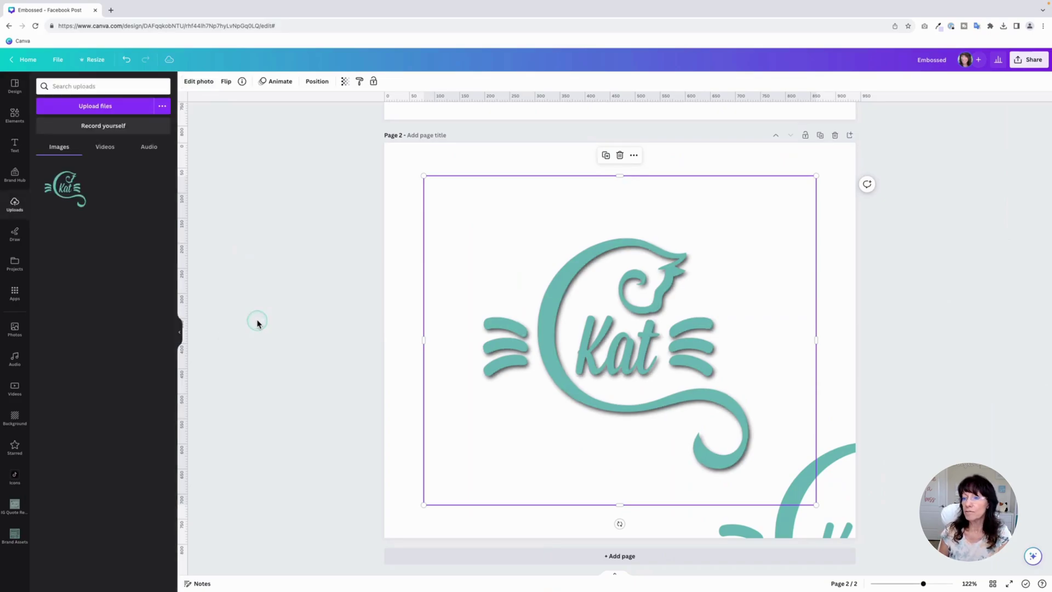
{"action": "left_click_drag", "start_coordinate": [812, 486], "coordinate": [574, 283]}
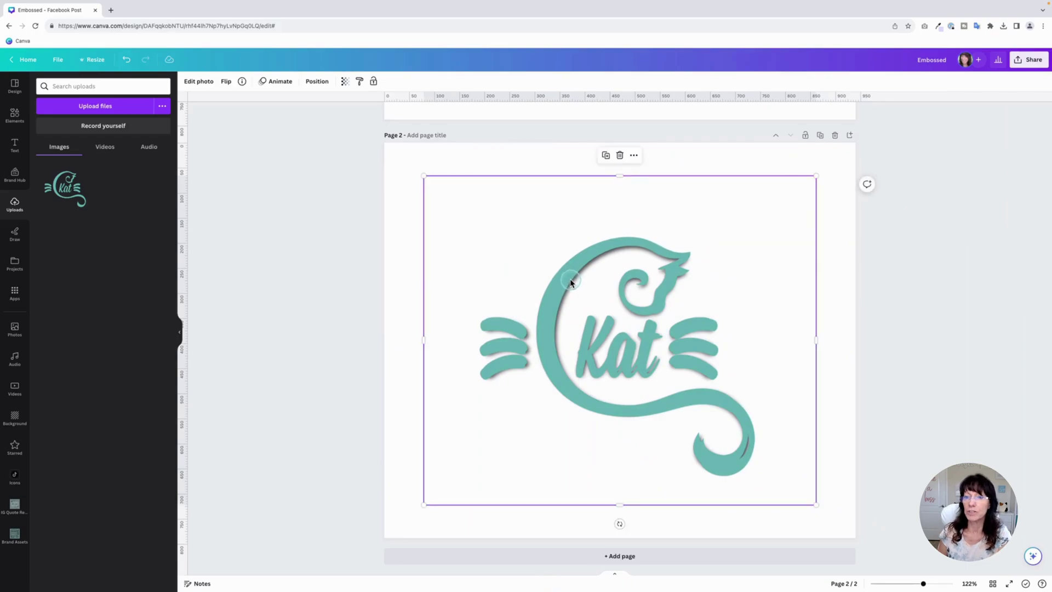
{"action": "left_click", "coordinate": [200, 82]}
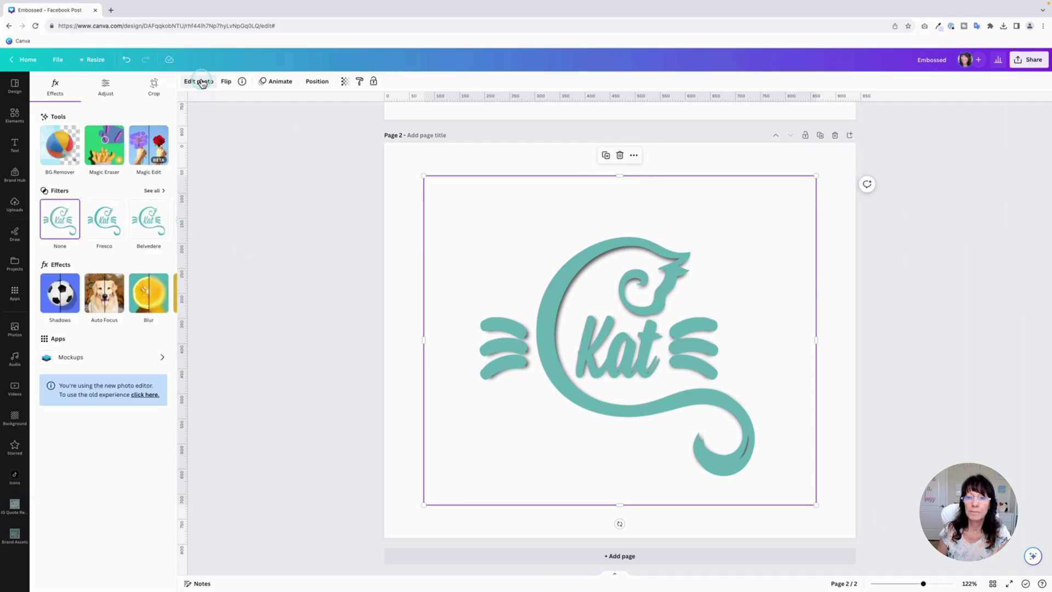
{"action": "left_click", "coordinate": [61, 292]}
{"action": "left_click", "coordinate": [102, 186]}
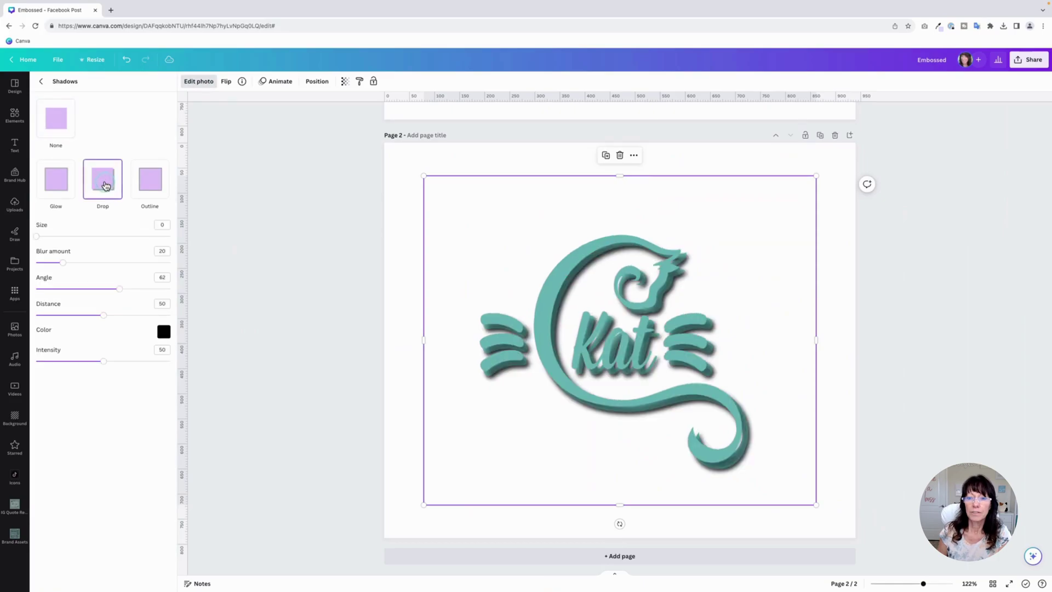
Set the copy's shadow size 0, blur 15, angle 15 and distance 15
{"action": "left_click", "coordinate": [162, 225]}
{"action": "left_click", "coordinate": [164, 251]}
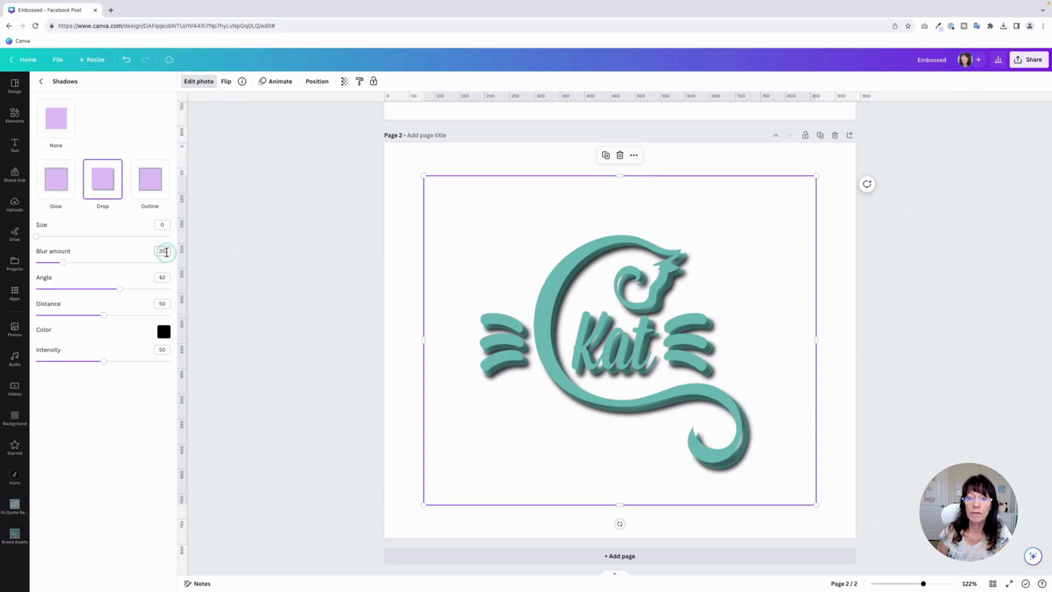
{"action": "type", "text": "15"}
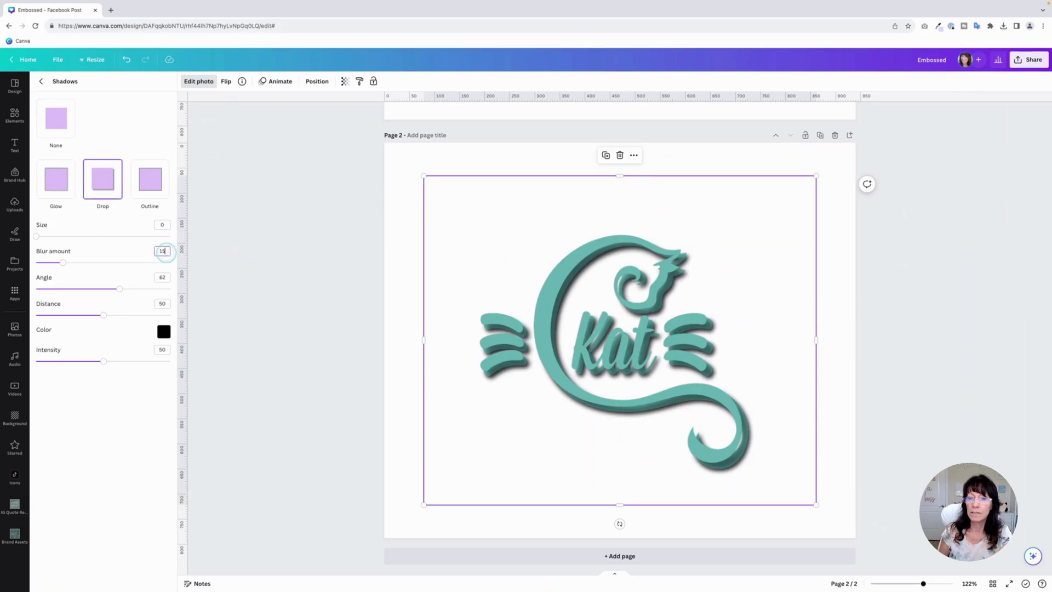
{"action": "left_click", "coordinate": [164, 277]}
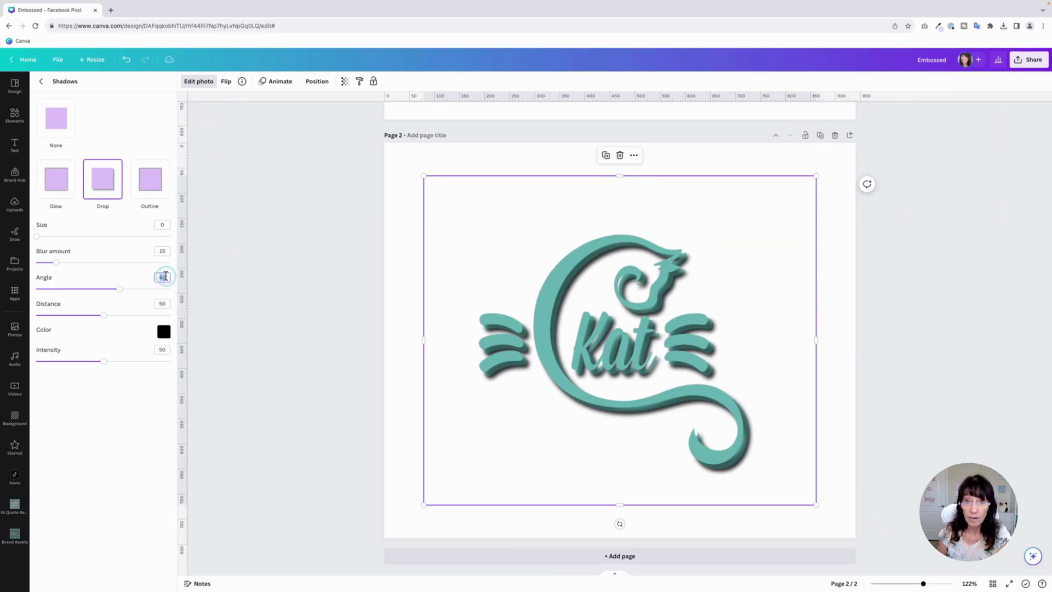
{"action": "type", "text": "15"}
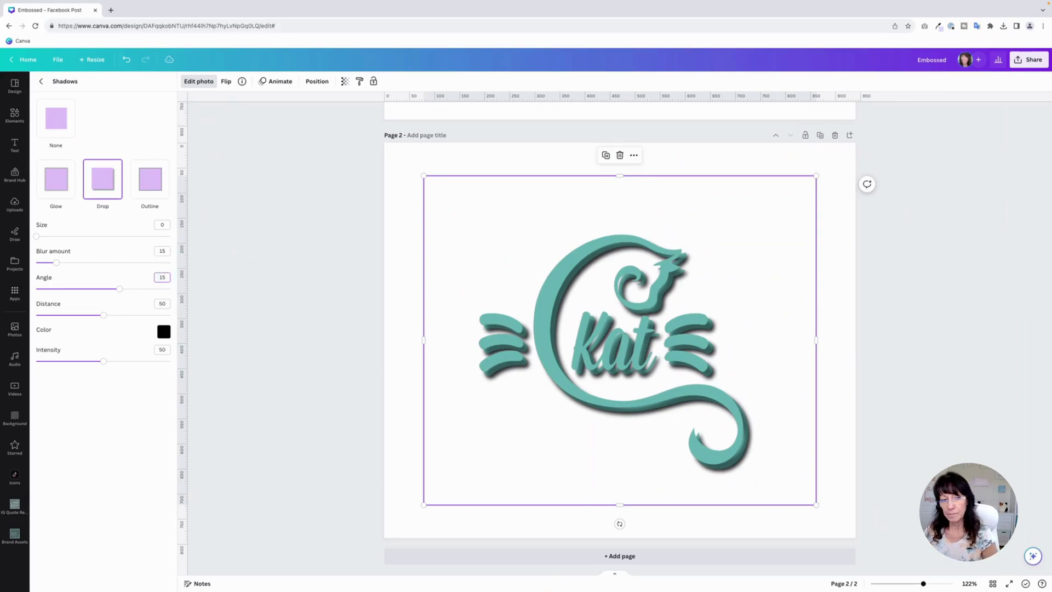
{"action": "left_click", "coordinate": [166, 303]}
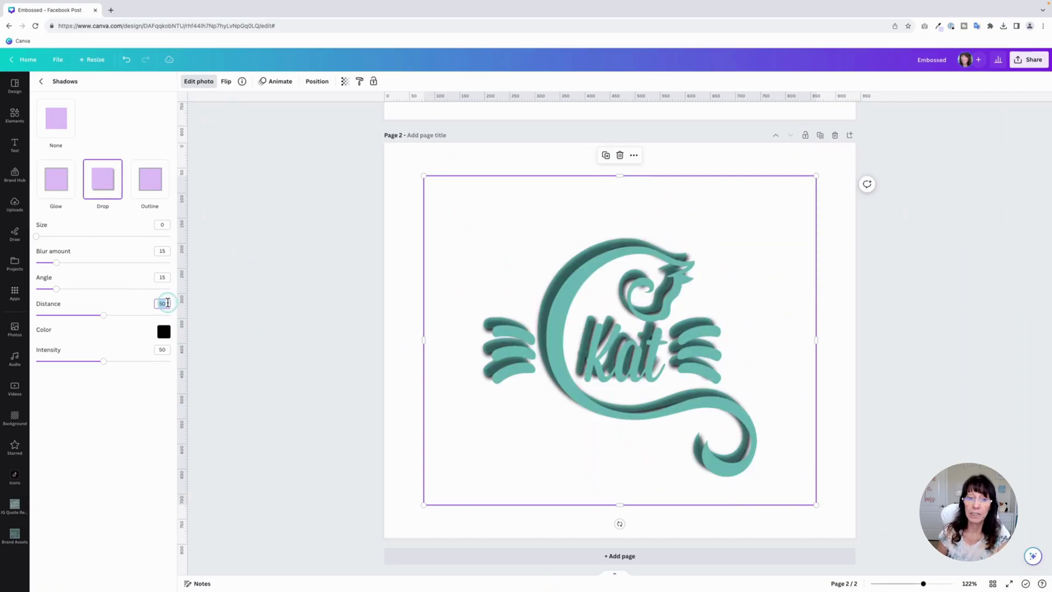
{"action": "type", "text": "15"}
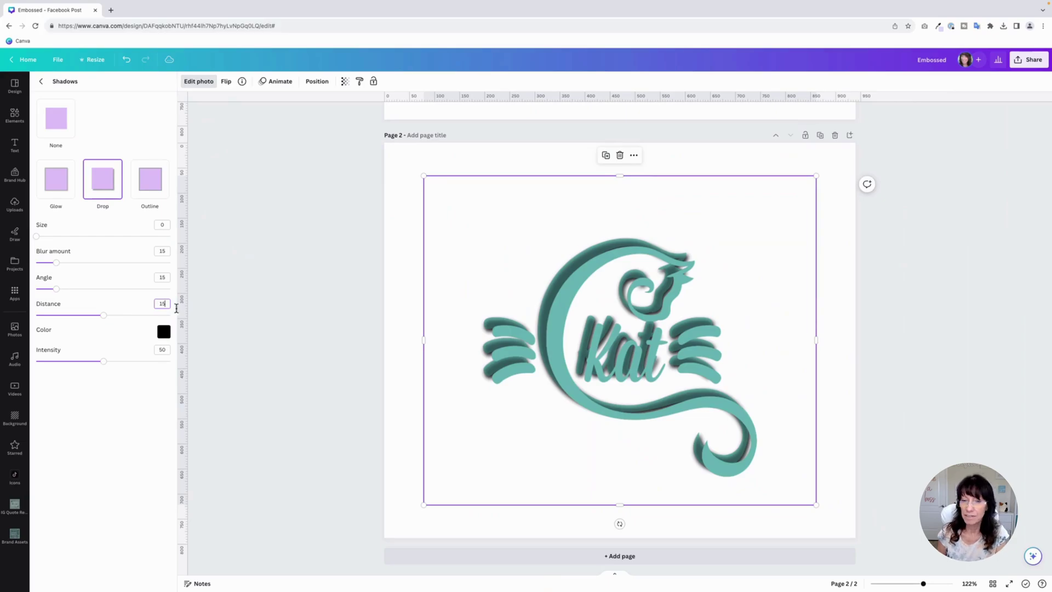
Make the copy's shadow white with intensity 90
{"action": "left_click", "coordinate": [164, 332]}
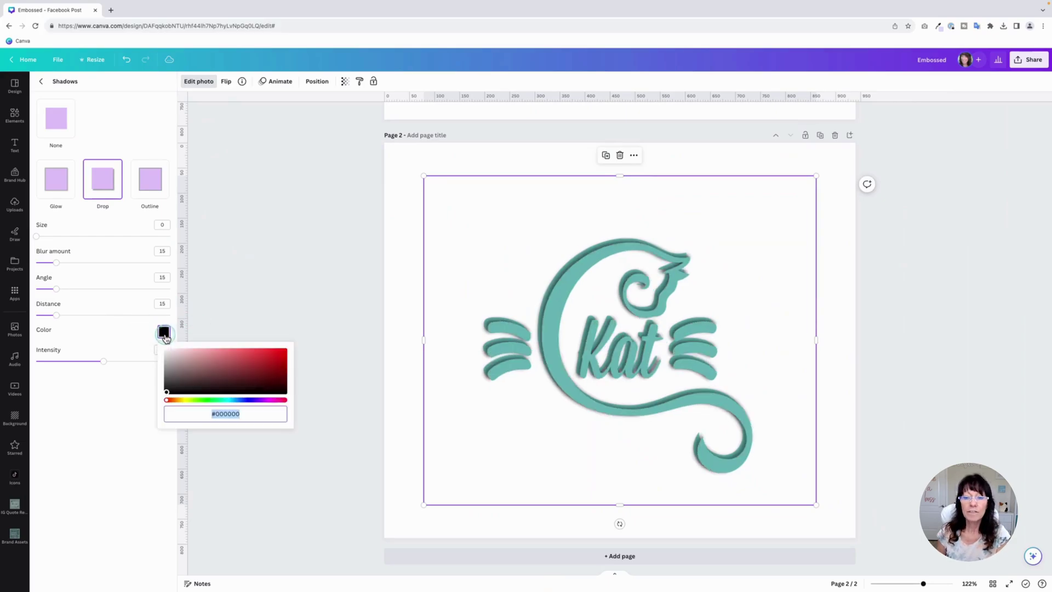
{"action": "left_click_drag", "start_coordinate": [167, 392], "coordinate": [158, 328]}
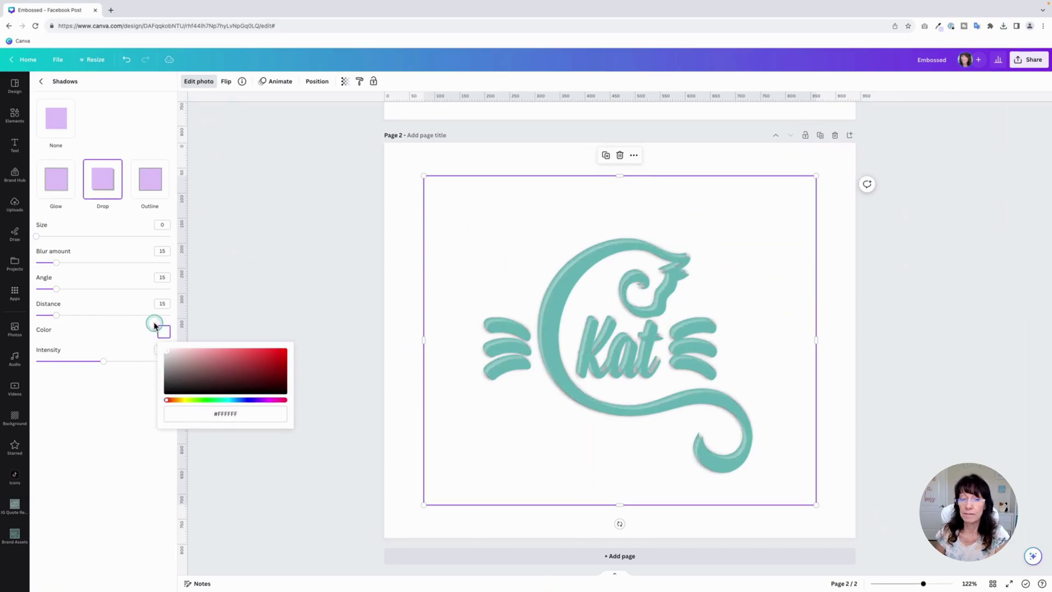
{"action": "left_click", "coordinate": [128, 339]}
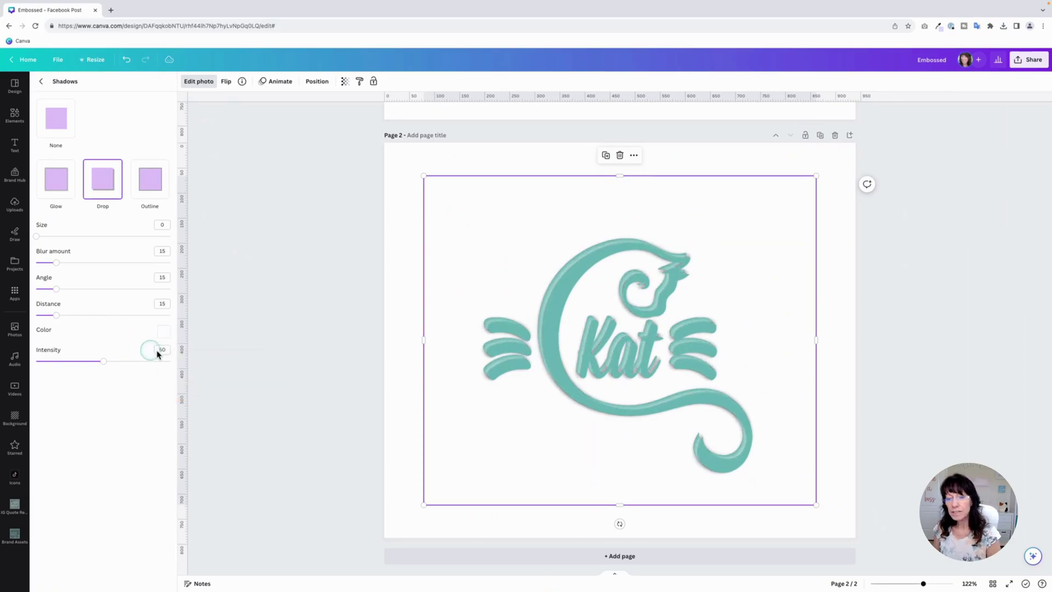
{"action": "left_click", "coordinate": [164, 351]}
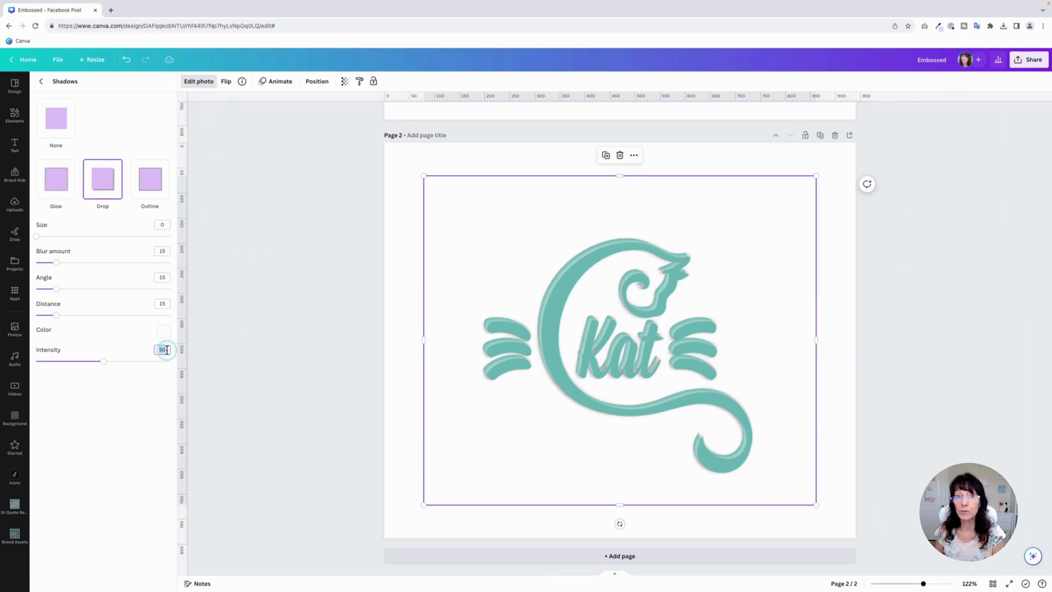
{"action": "type", "text": "90"}
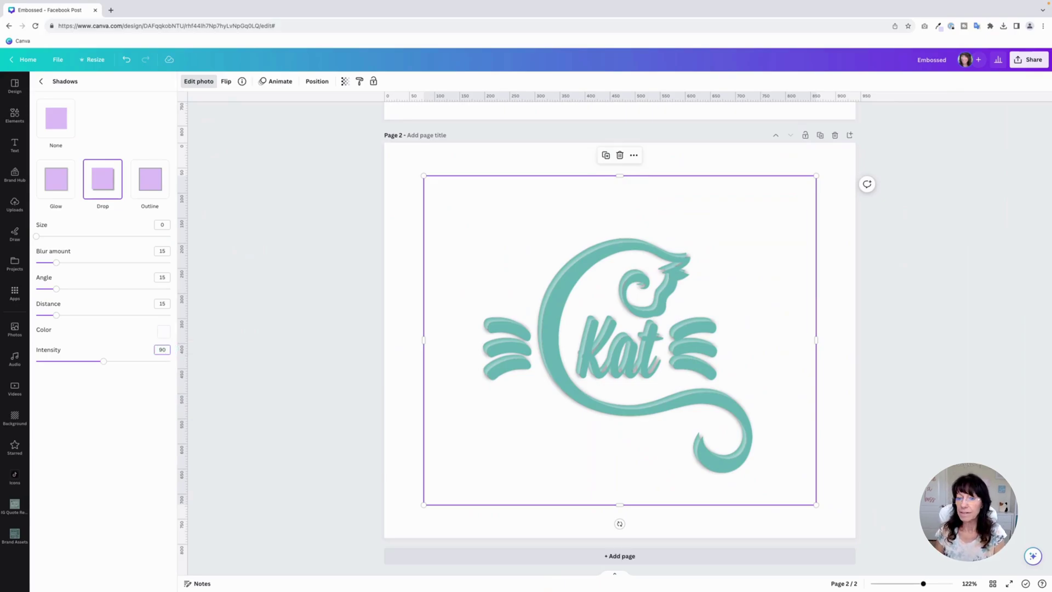
{"action": "left_click", "coordinate": [341, 294]}
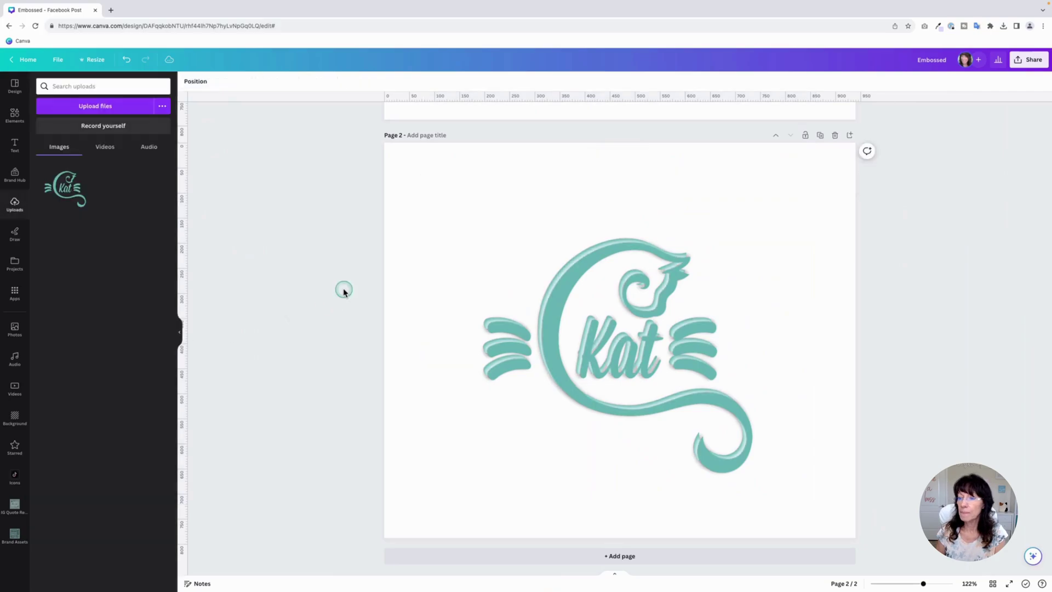
In the Layers list, drag the top logo layer below the other logo, then select the background
{"action": "left_click", "coordinate": [196, 81]}
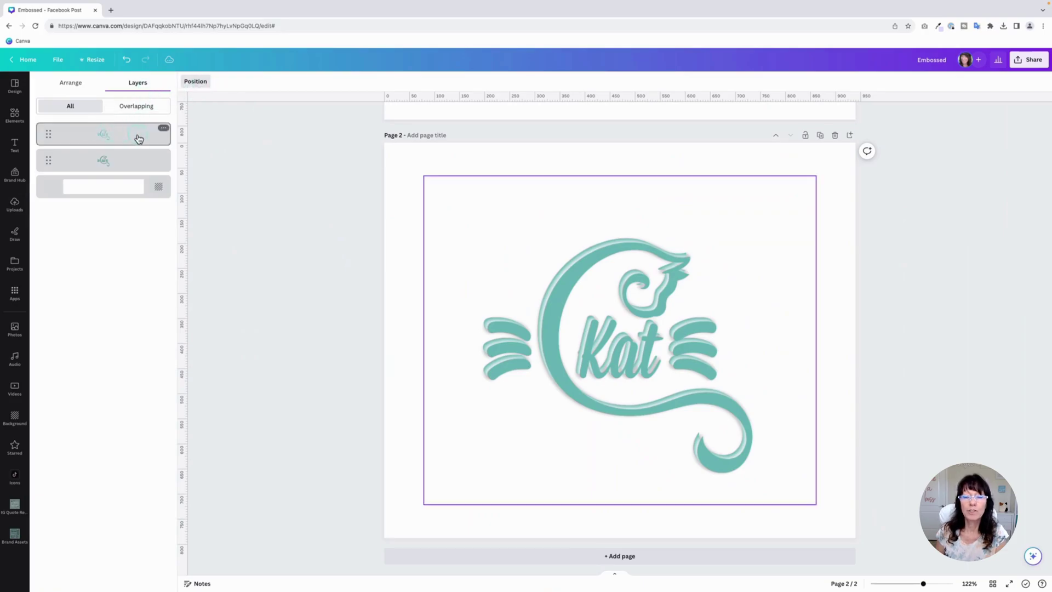
{"action": "left_click_drag", "start_coordinate": [121, 136], "coordinate": [121, 170]}
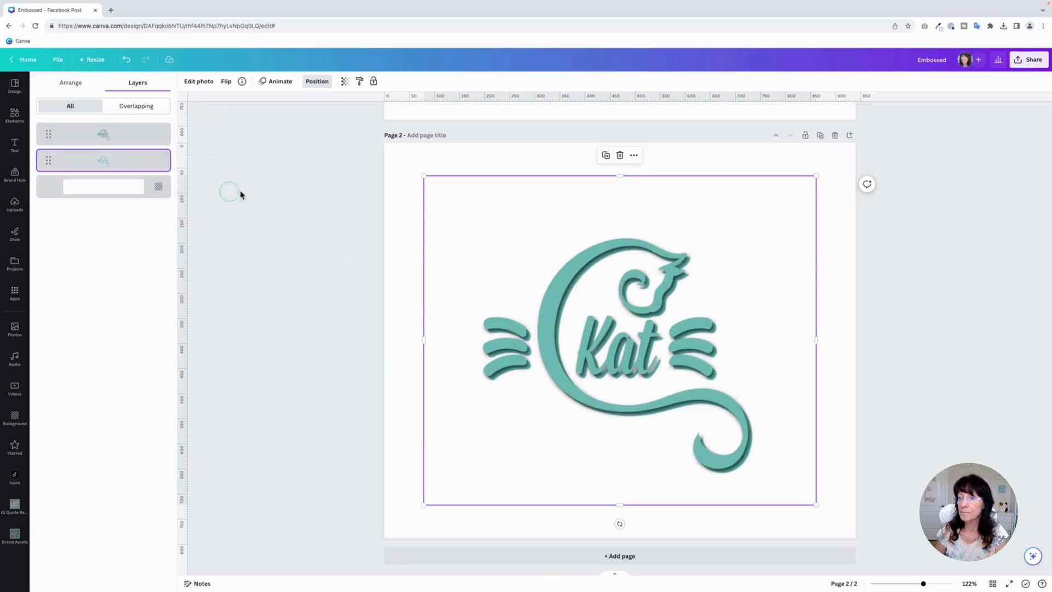
{"action": "left_click", "coordinate": [393, 189]}
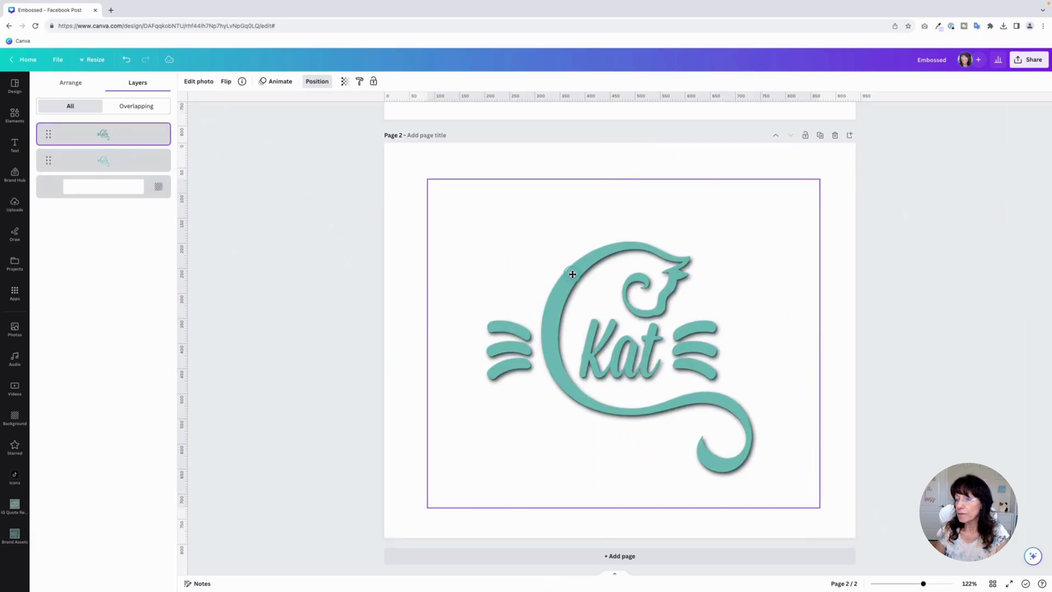
{"action": "left_click", "coordinate": [403, 159]}
Fill page 2's background with the logo's teal brand colour, then select the Kat logo
{"action": "left_click", "coordinate": [188, 81]}
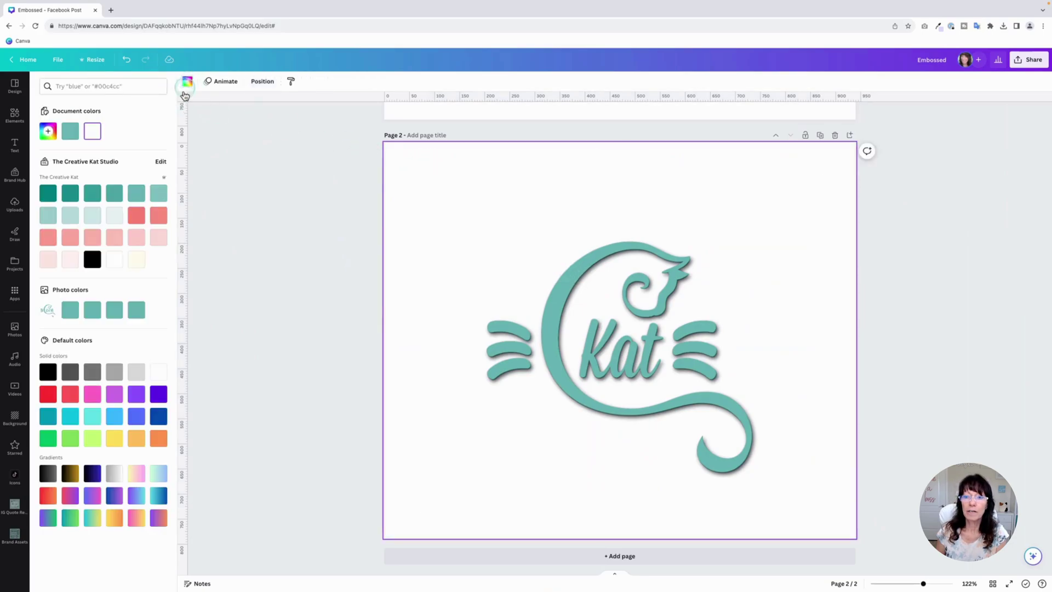
{"action": "left_click", "coordinate": [137, 193]}
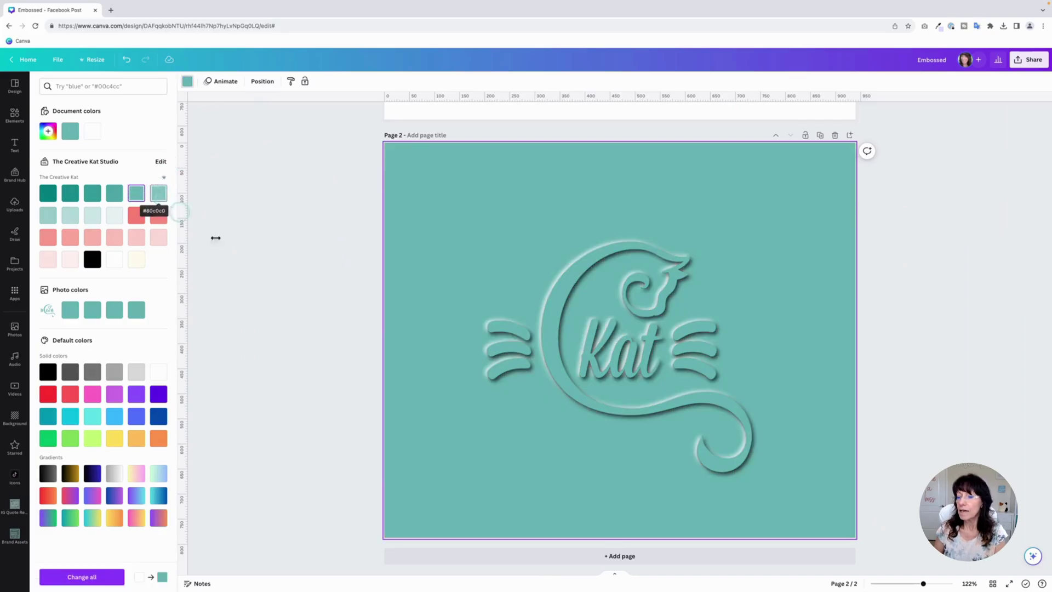
{"action": "left_click", "coordinate": [620, 410]}
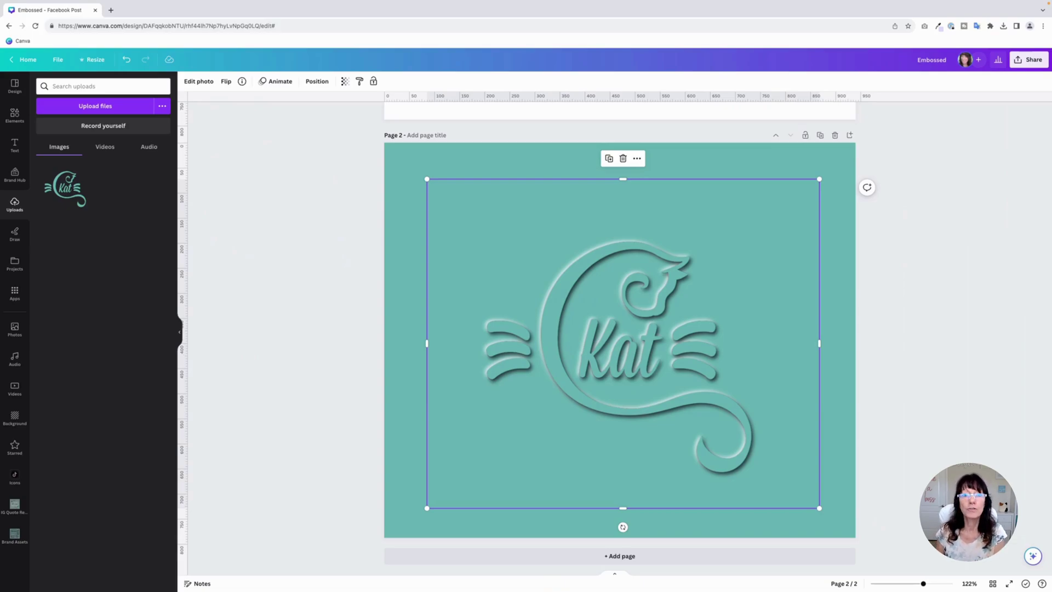
{"action": "left_click", "coordinate": [321, 396]}
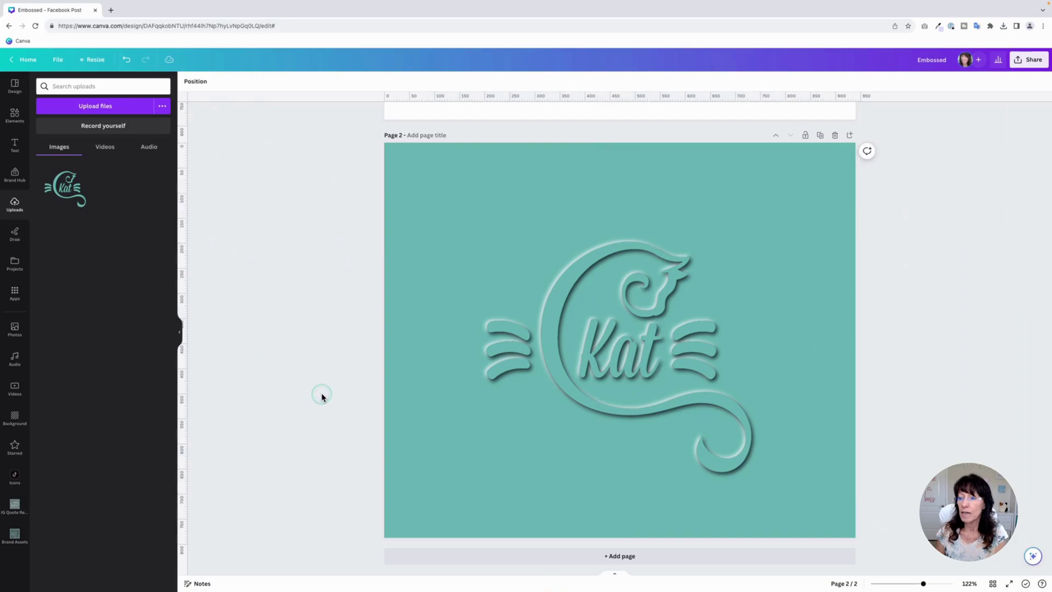
{"action": "left_click", "coordinate": [993, 585]}
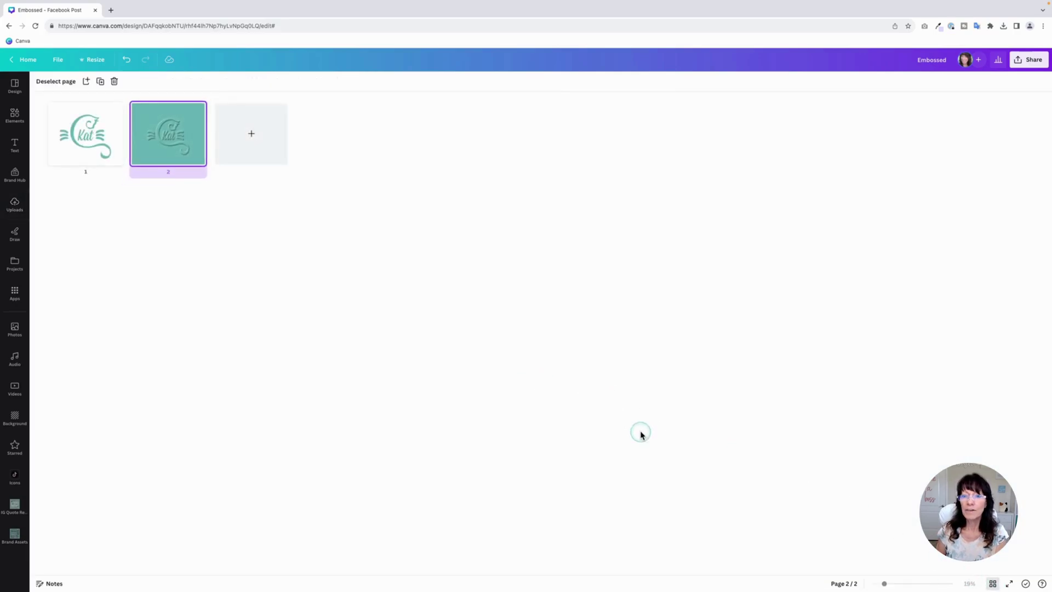
{"action": "left_click", "coordinate": [993, 584]}
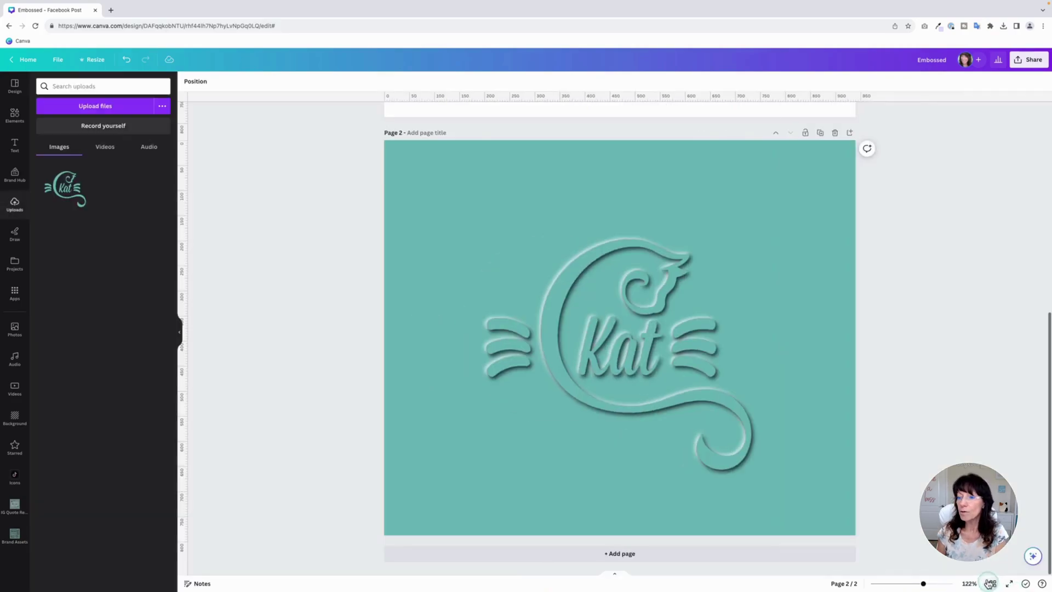
{"action": "left_click", "coordinate": [923, 475]}
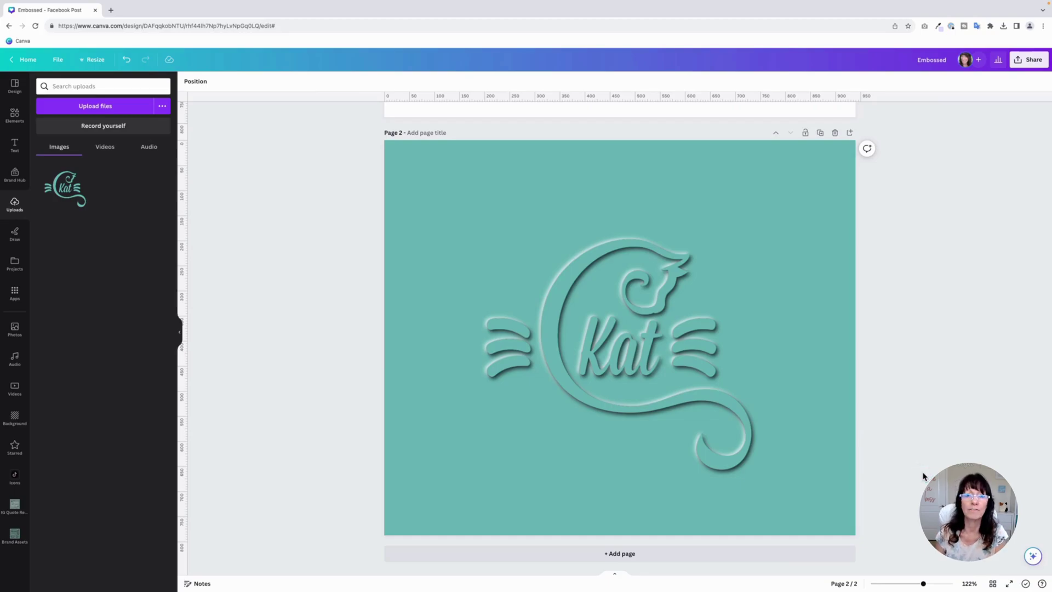
Search Elements for 'heart' and filter the results to Graphics
{"action": "left_click", "coordinate": [15, 115]}
{"action": "left_click", "coordinate": [101, 88]}
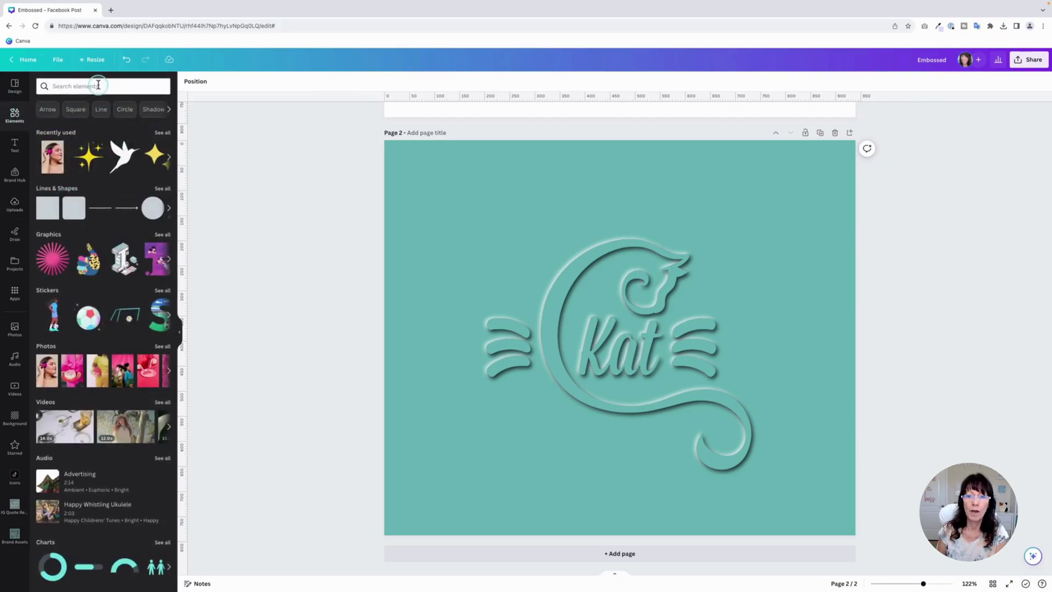
{"action": "type", "text": "heart"}
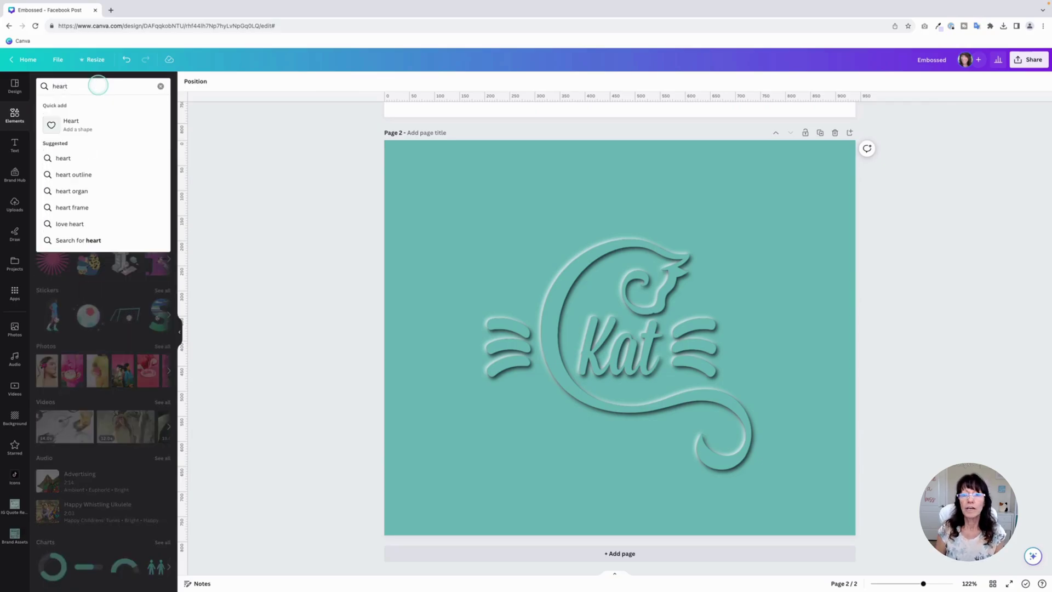
{"action": "key", "text": "Return"}
{"action": "left_click", "coordinate": [65, 105]}
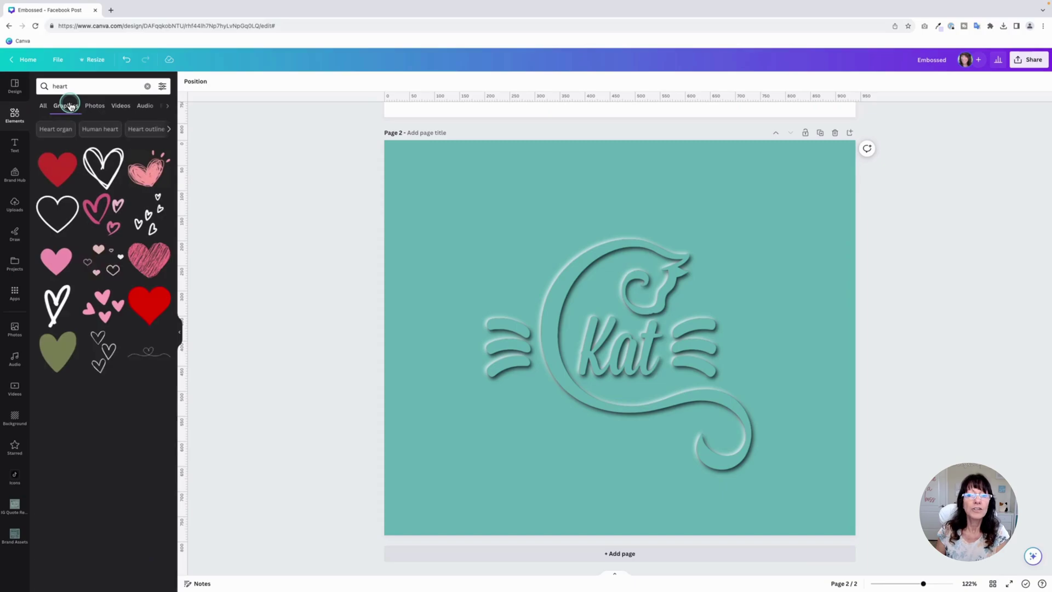